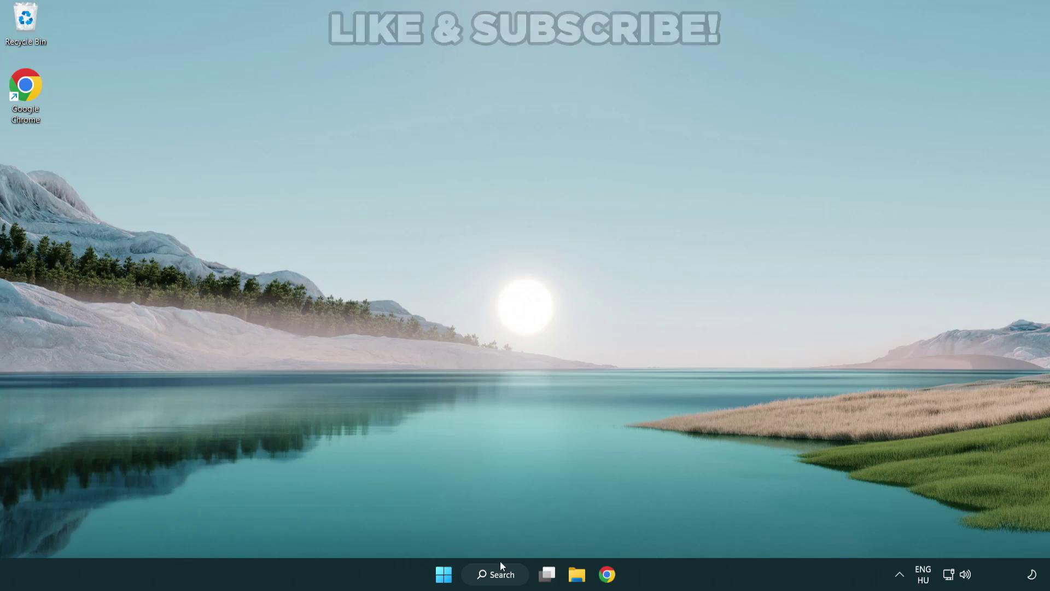
- Search Windows for "device manager"
left_click(501, 576)
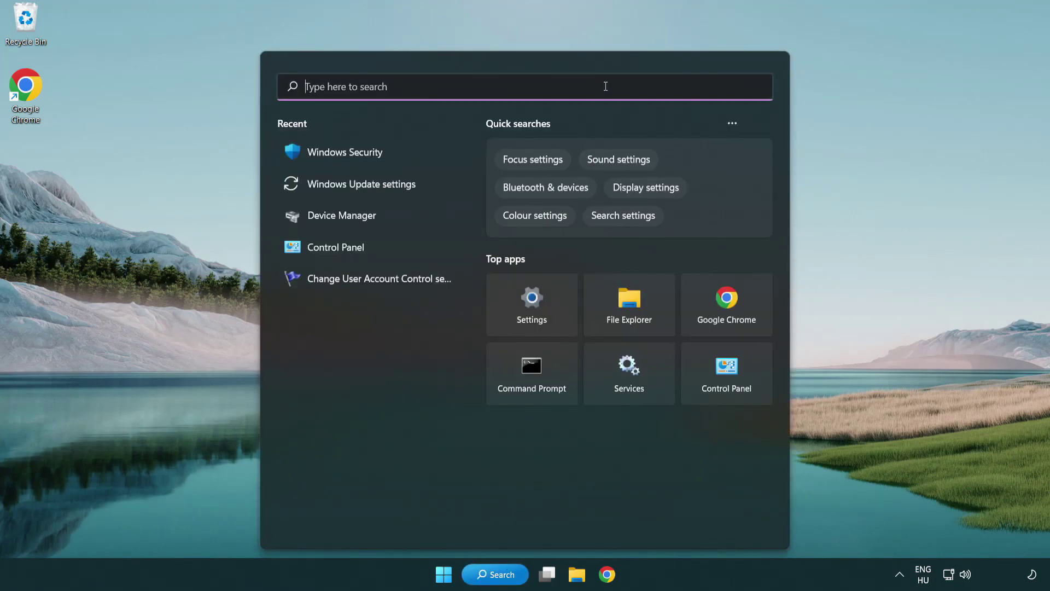
type("device m")
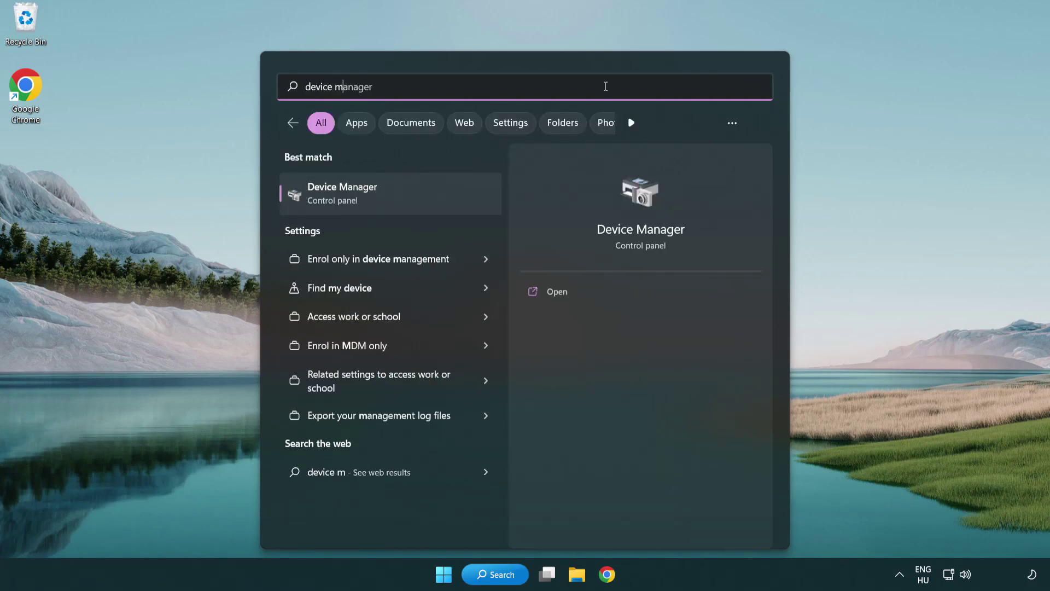
type("anager")
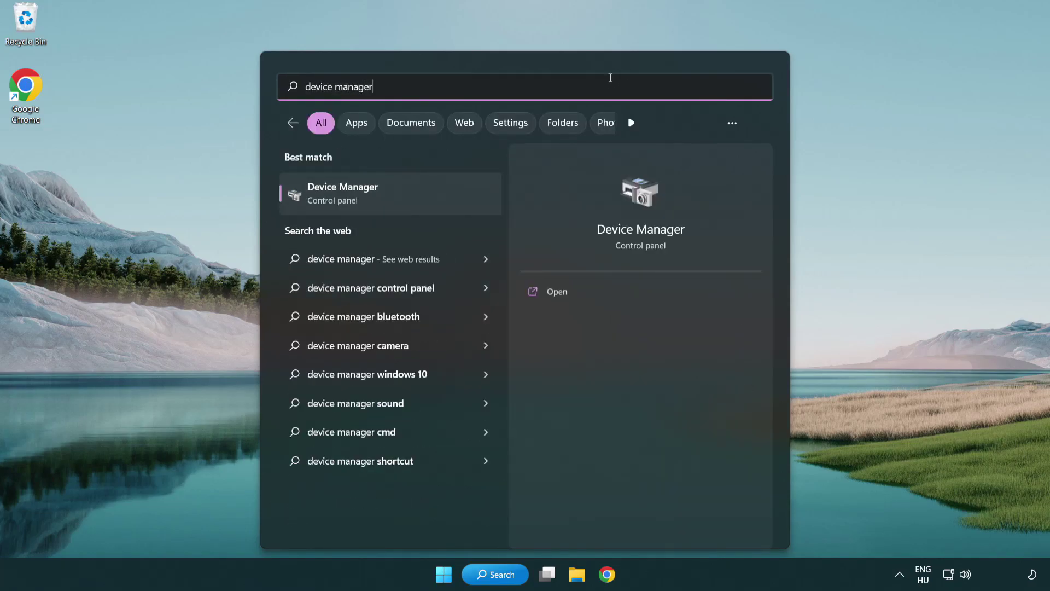
- Open Device Manager, expand Display adapters and bring up the VMware SVGA 3D adapter's actions
left_click(421, 199)
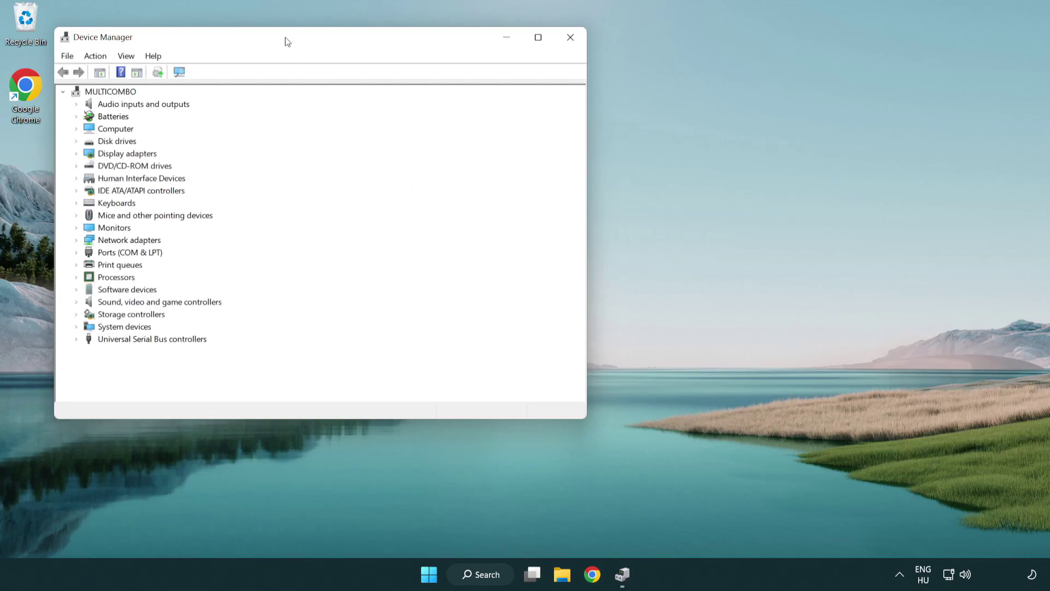
left_click_drag(286, 40, 462, 105)
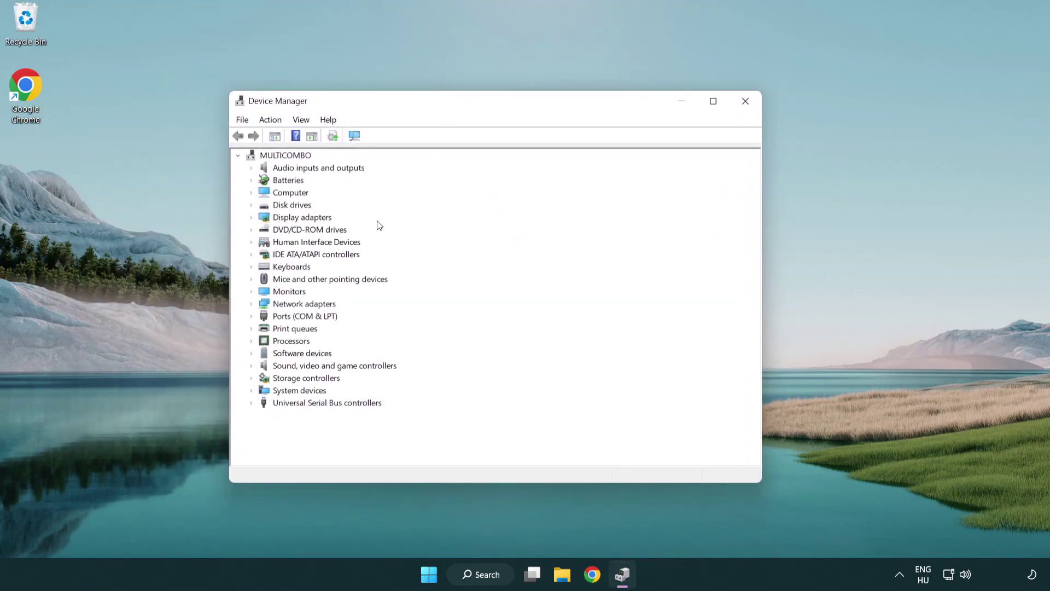
left_click(290, 219)
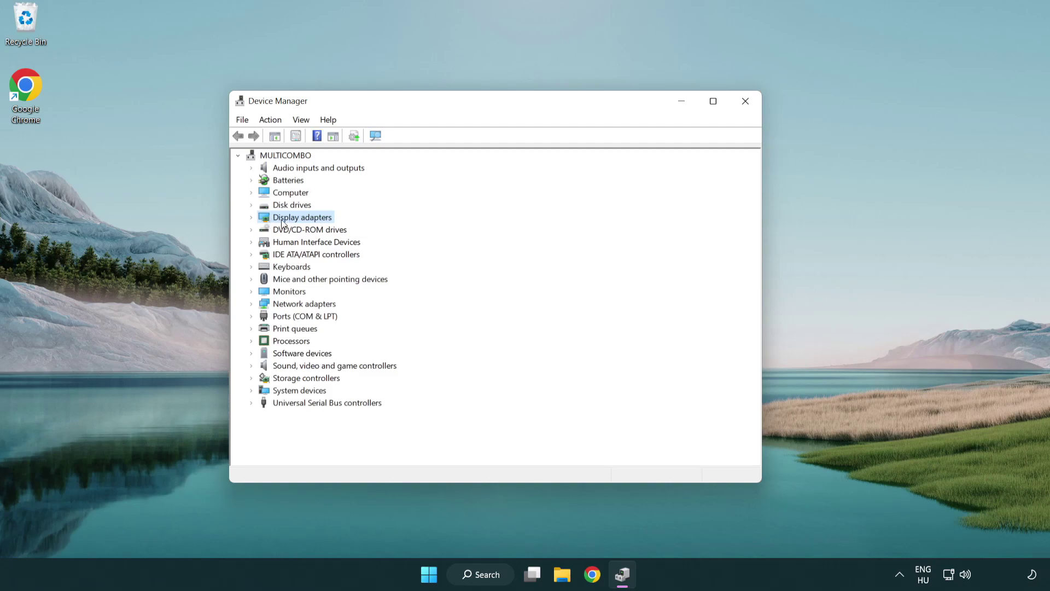
left_click(252, 218)
left_click(295, 232)
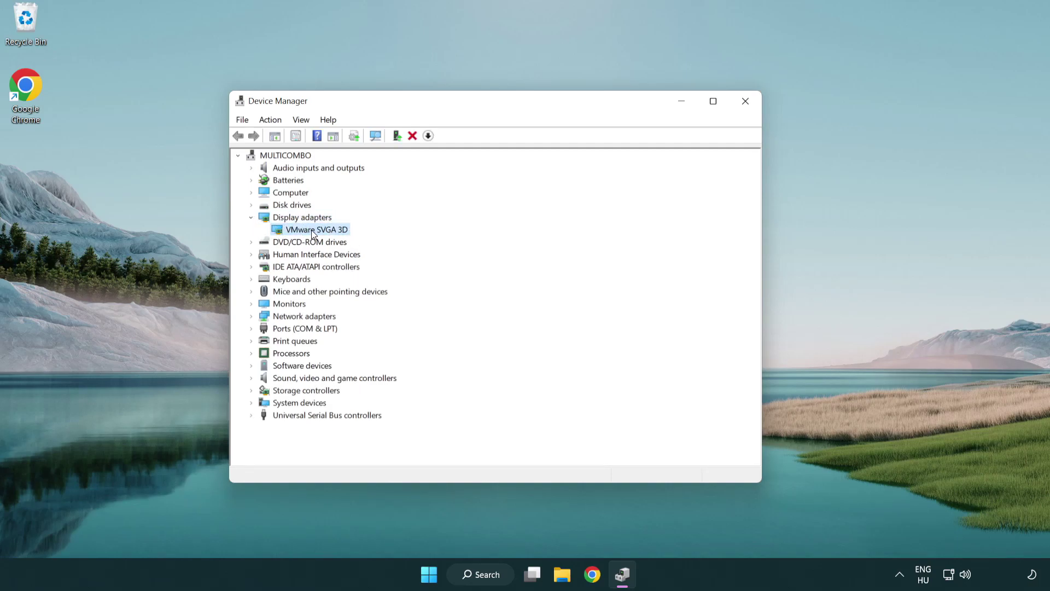
right_click(311, 230)
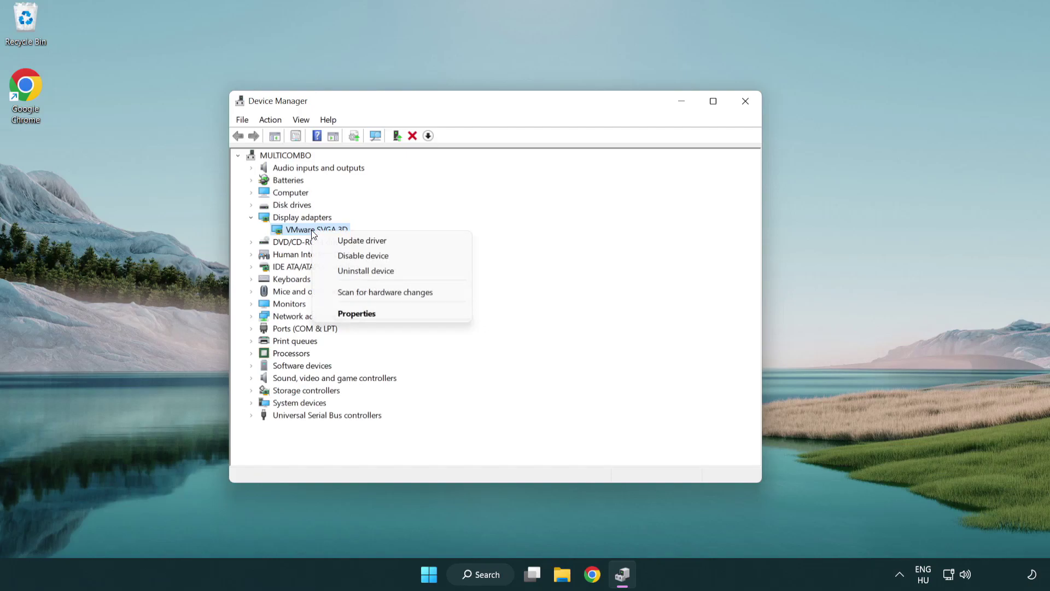
- Search automatically for a VMware SVGA 3D driver; the best one is already installed
left_click(415, 243)
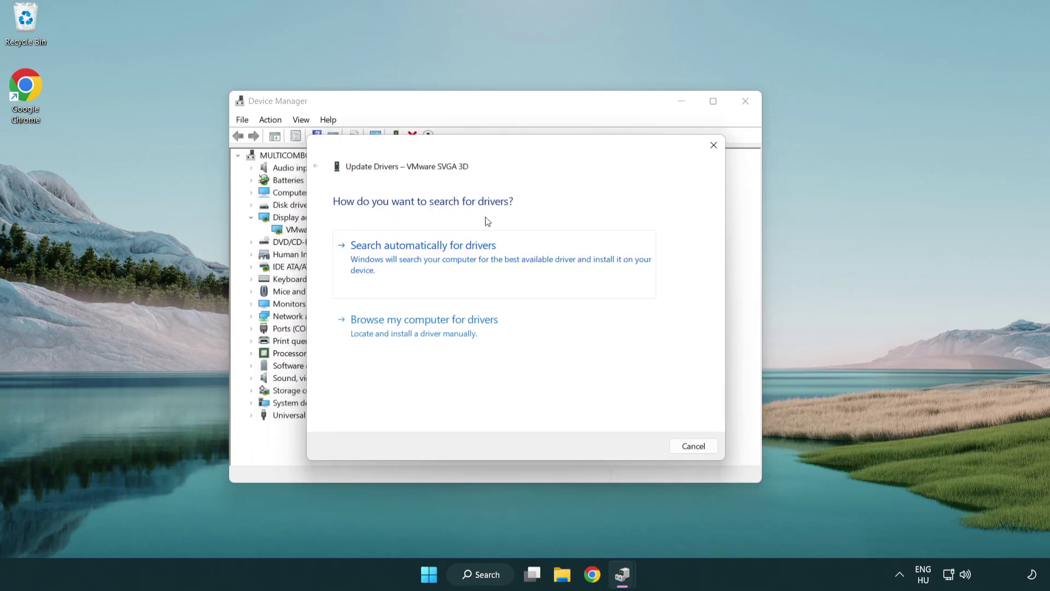
left_click(462, 255)
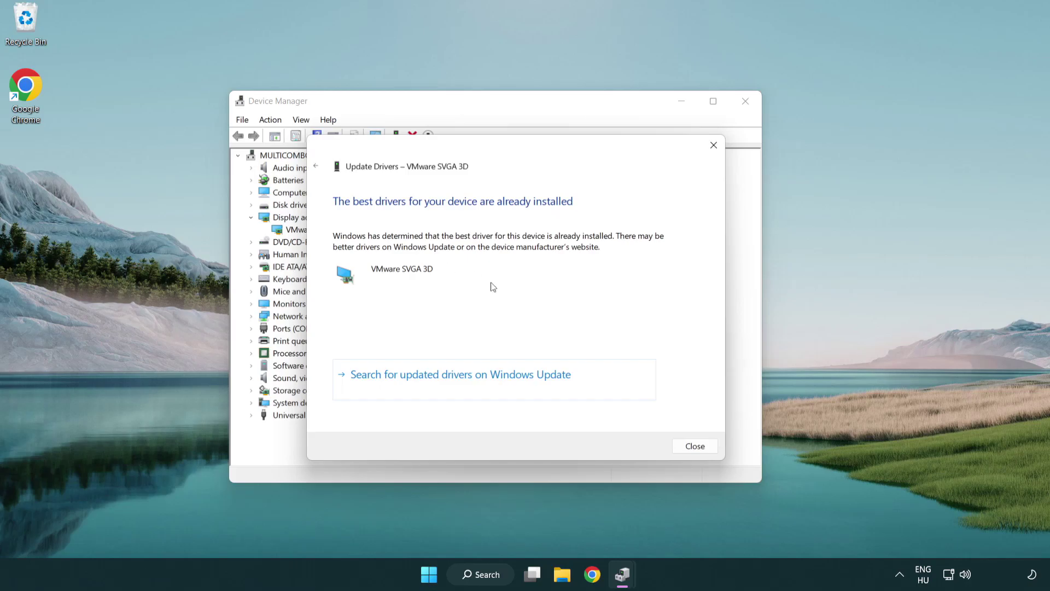
left_click(695, 447)
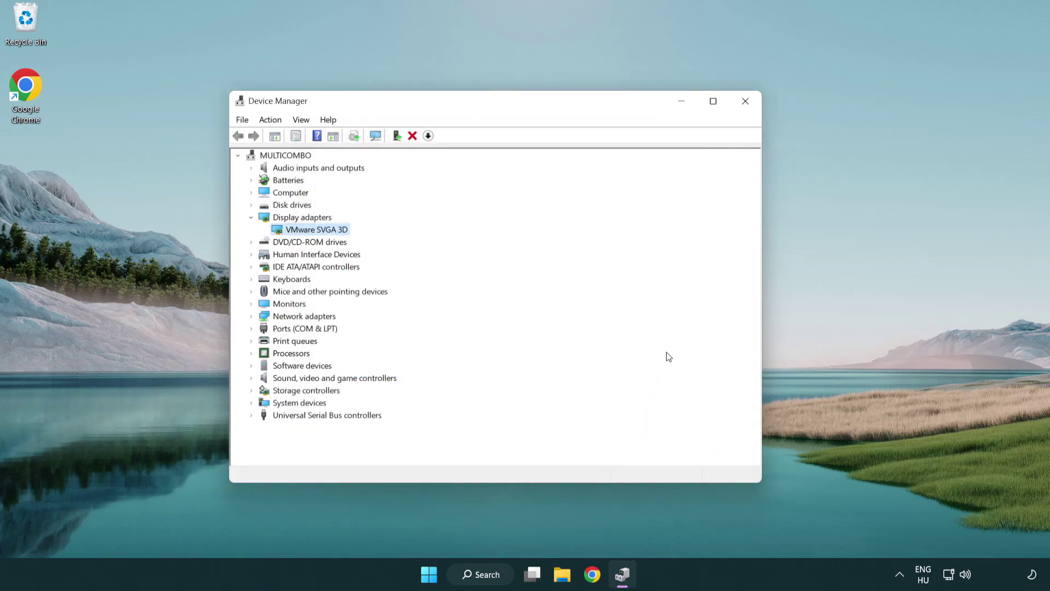
- Close Device Manager and search Windows for "update"
left_click(746, 102)
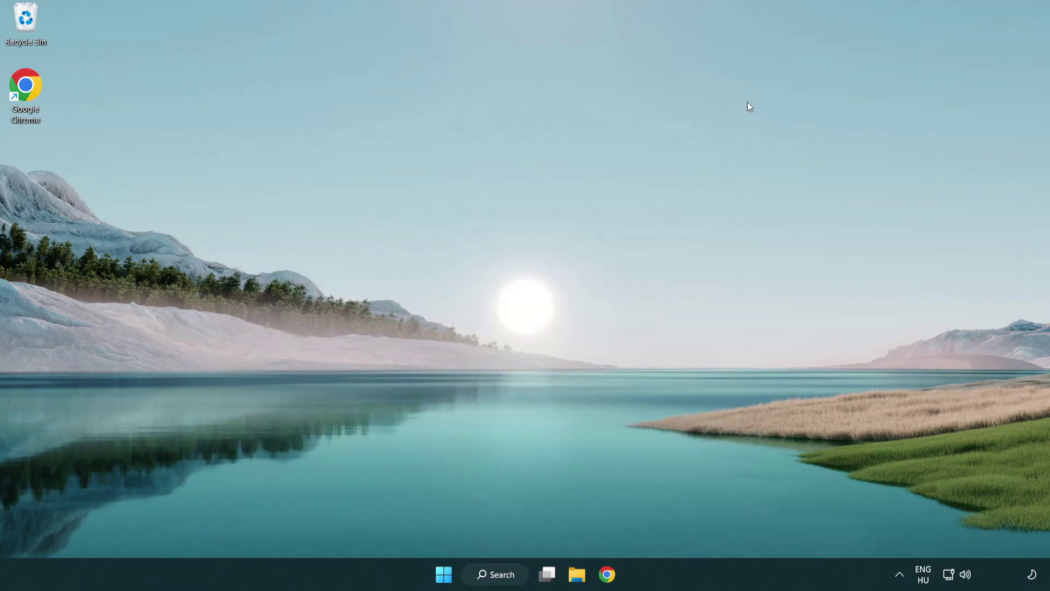
left_click(505, 571)
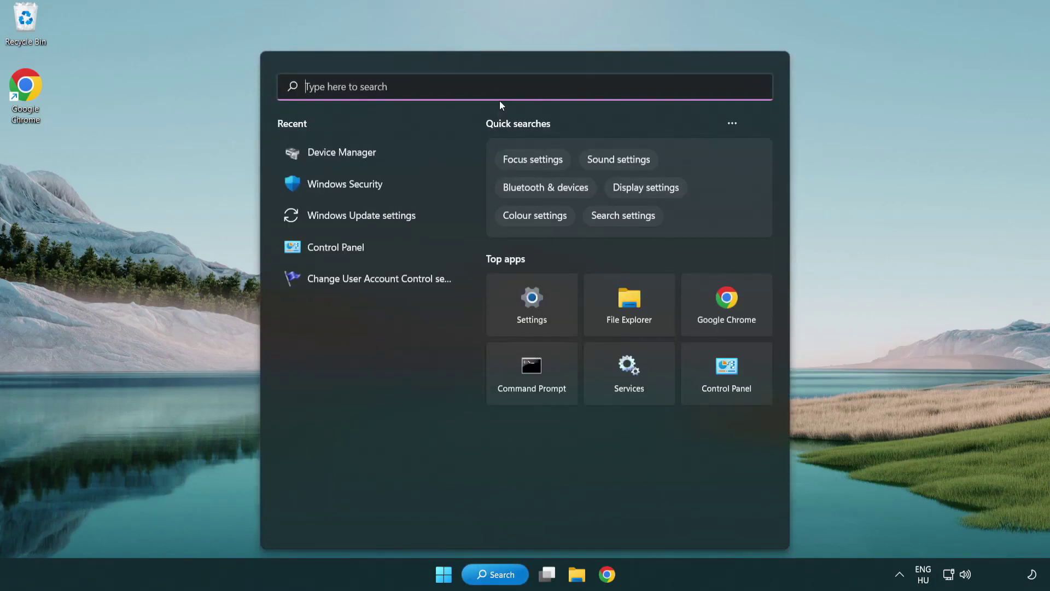
type("update")
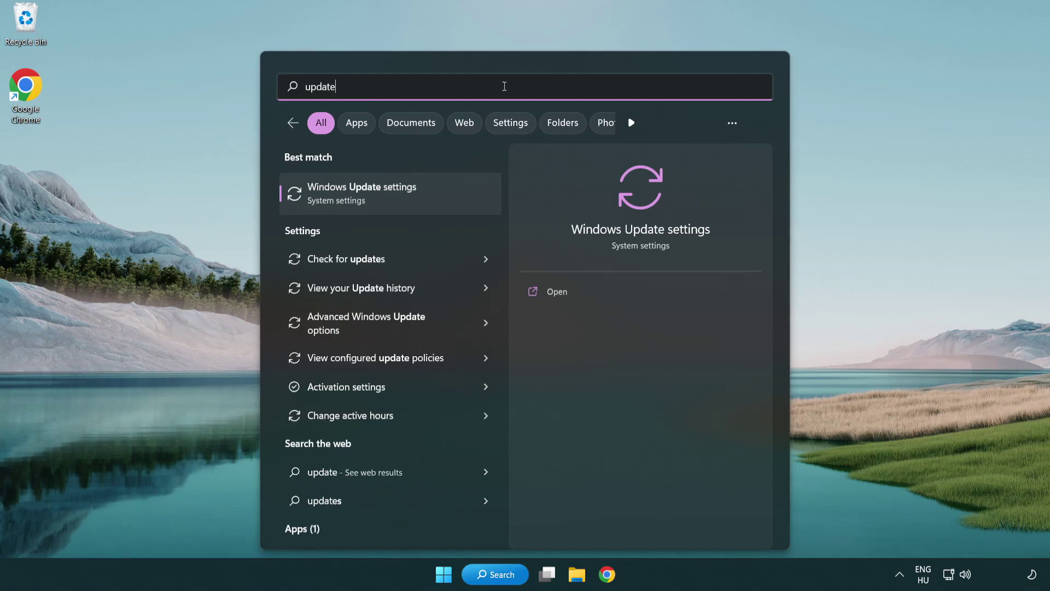
- Check Windows Update, confirm the PC is up to date, and close Settings
left_click(409, 198)
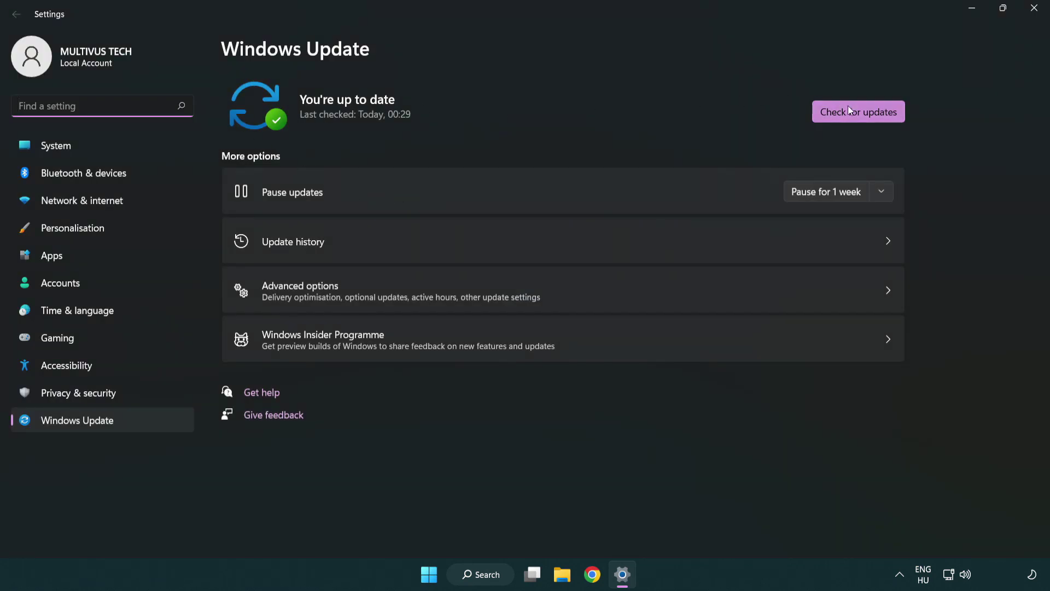
left_click(877, 120)
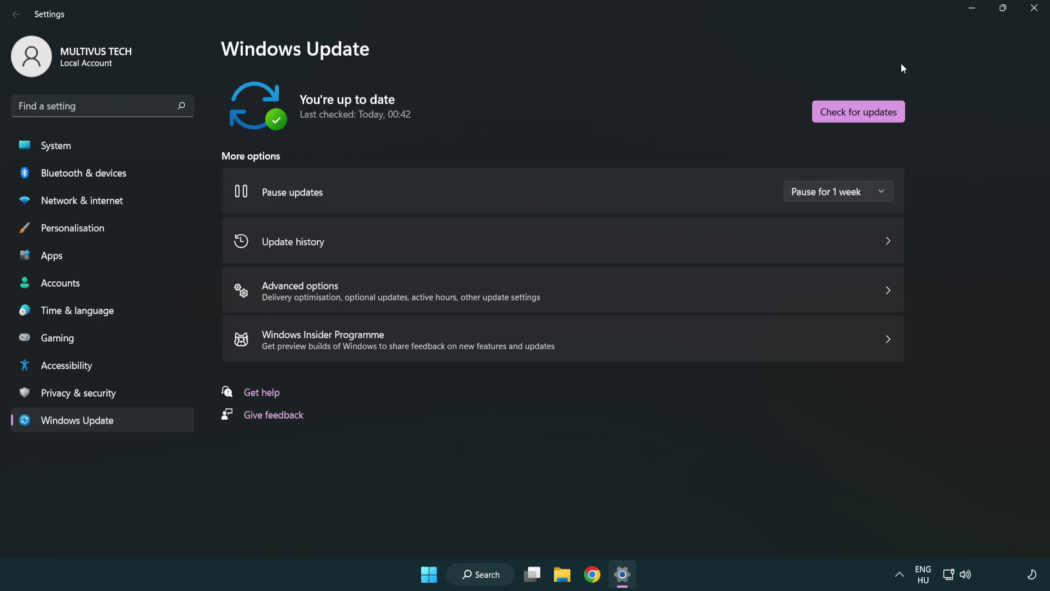
left_click(1030, 16)
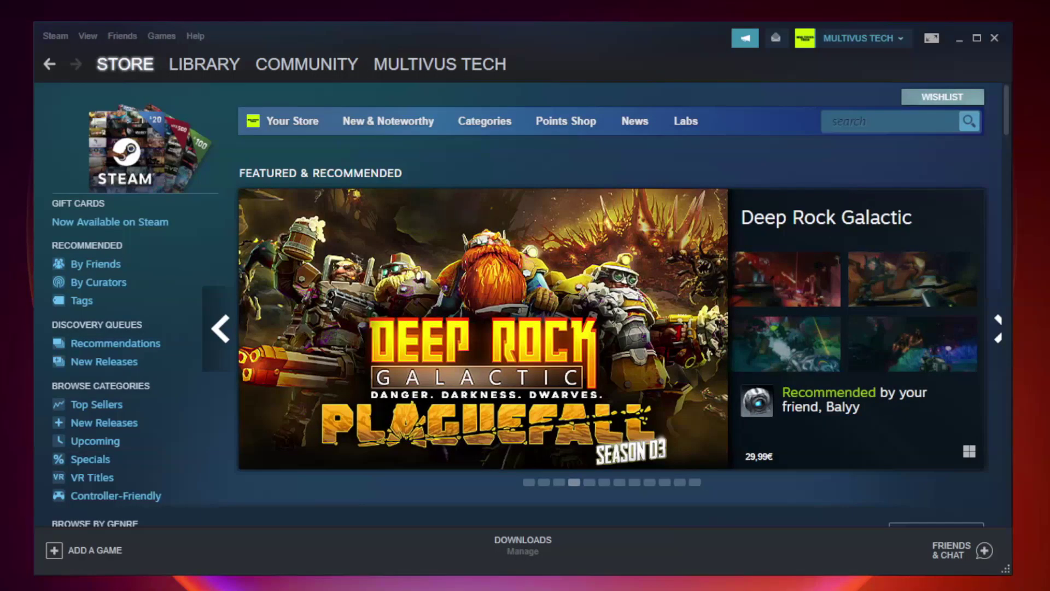
- Switch to the Steam Library and bring up YOUR NOT WORKING GAME's actions
mouse_move(176, 71)
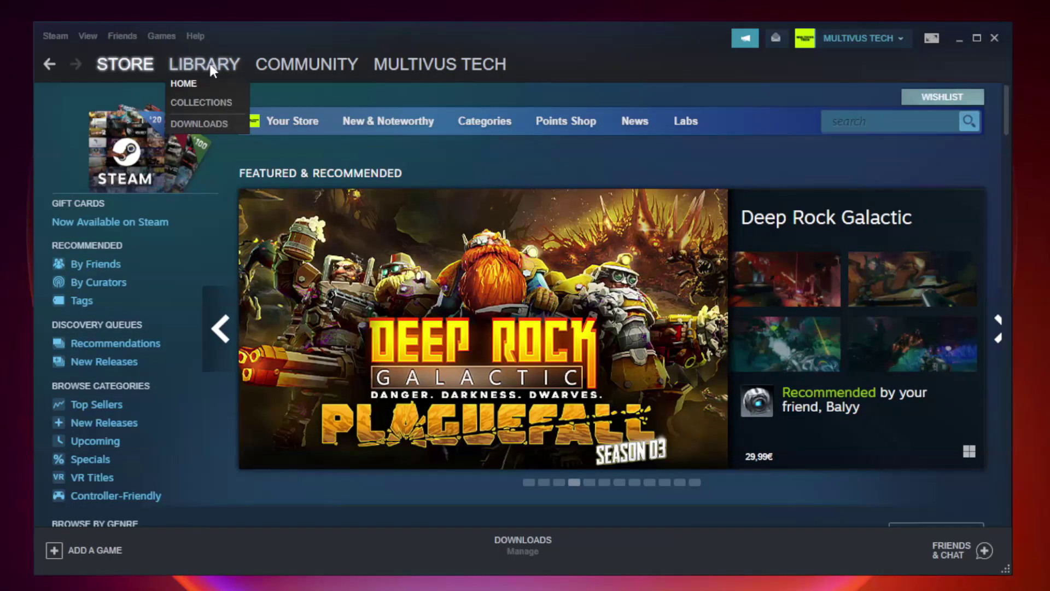
left_click(212, 70)
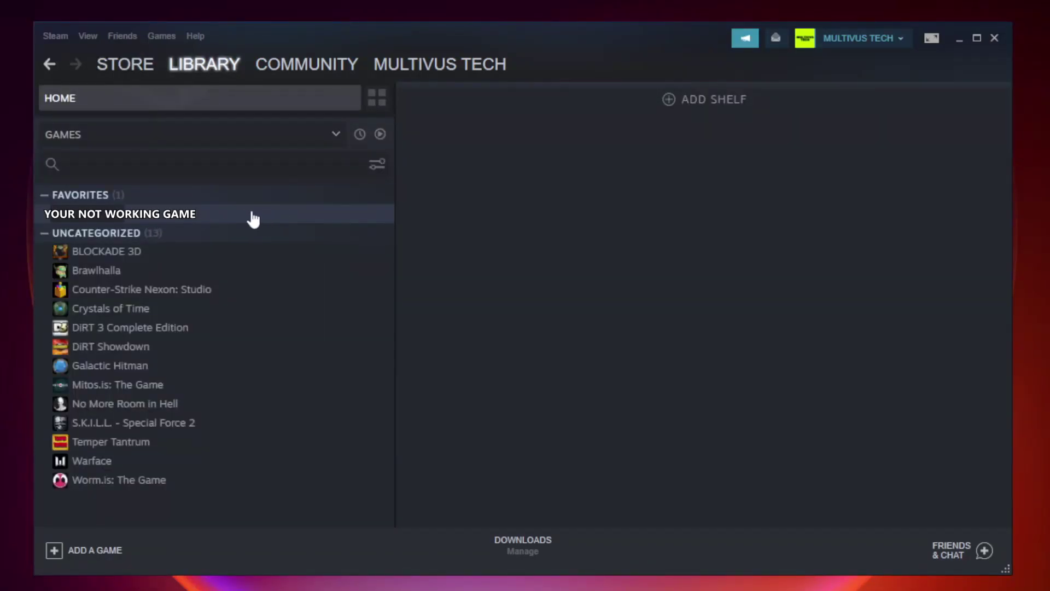
left_click(226, 214)
right_click(226, 217)
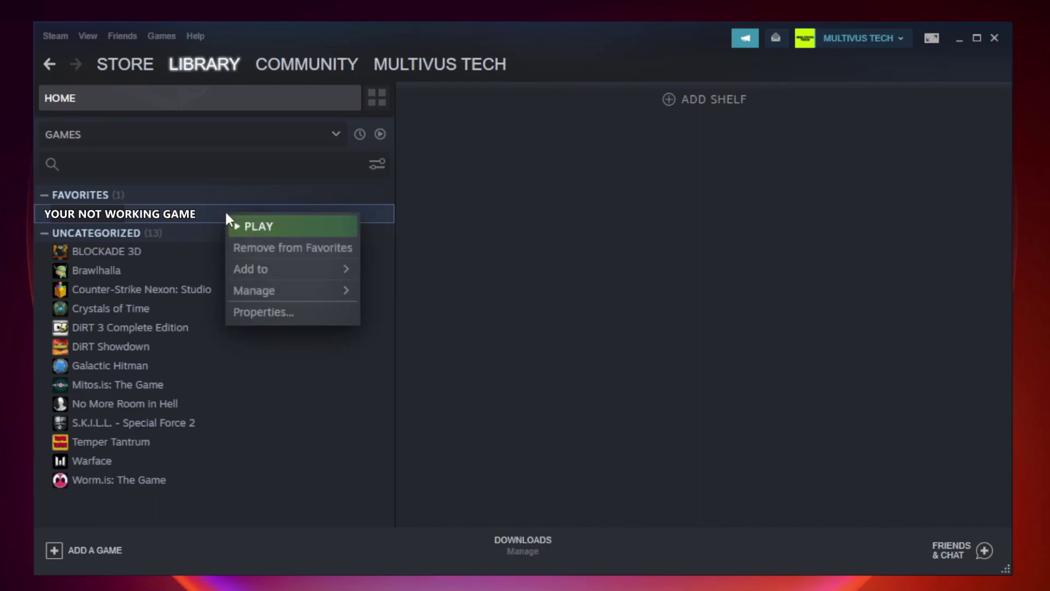
- Verify the game's files from Properties > Local Files, validating all 9192 files
left_click(290, 313)
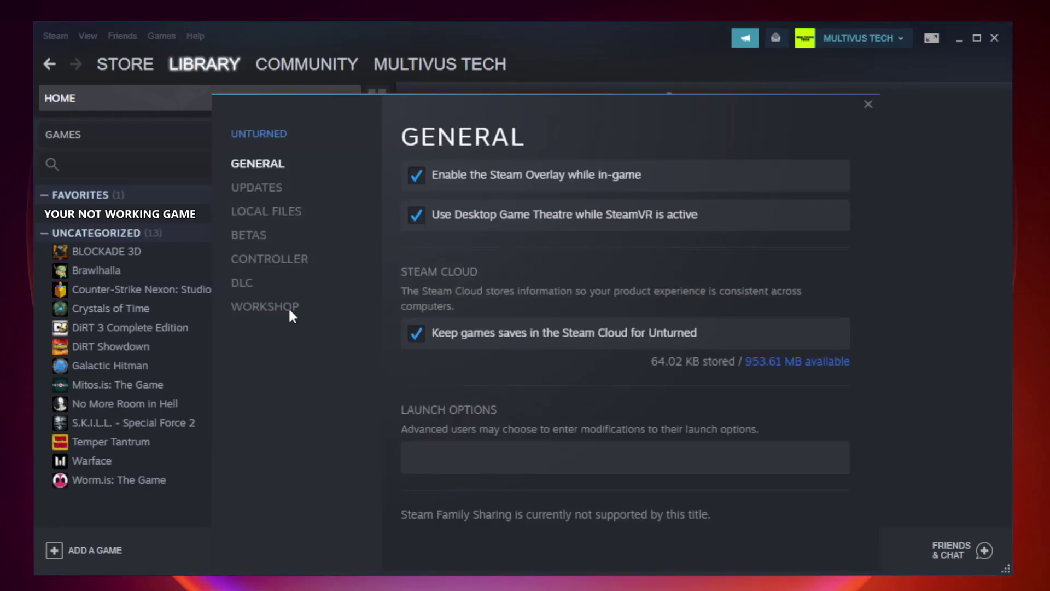
left_click(279, 216)
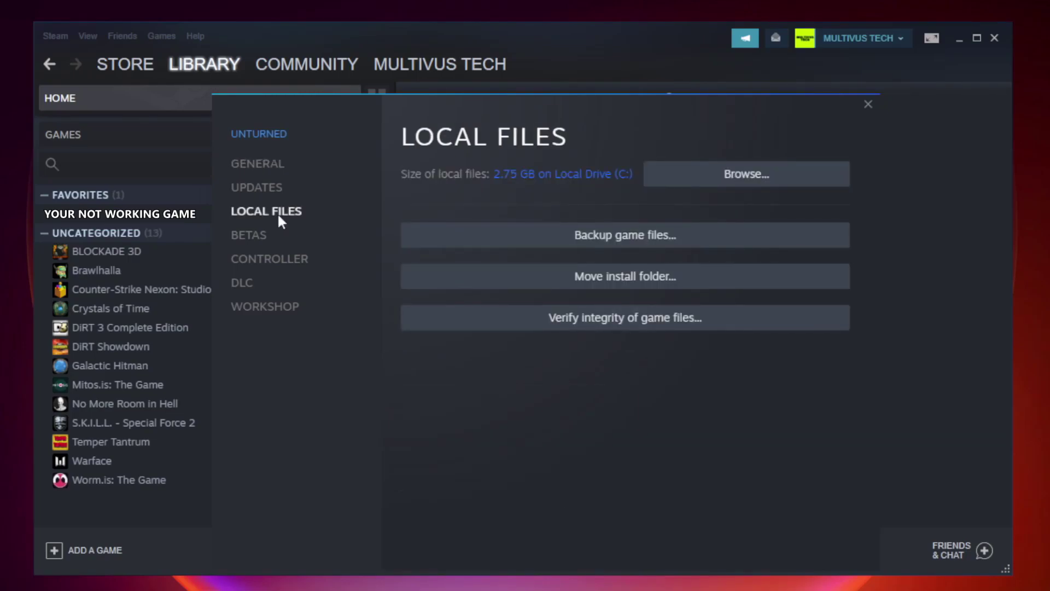
left_click(634, 325)
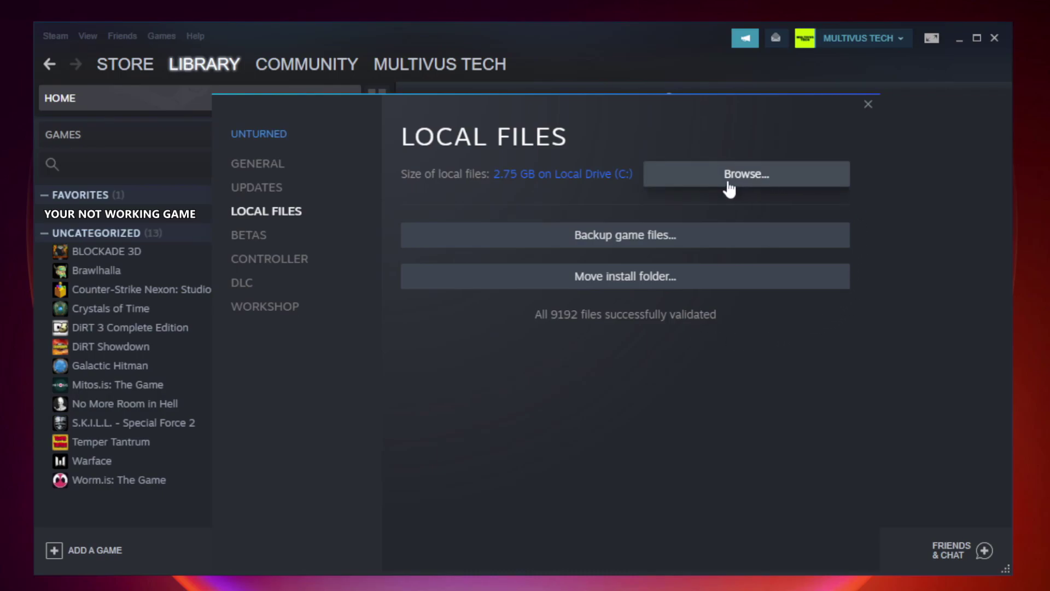
- Browse to the game's install folder and open the YOUR NOT WORKING GAME shortcut's Properties
left_click(751, 189)
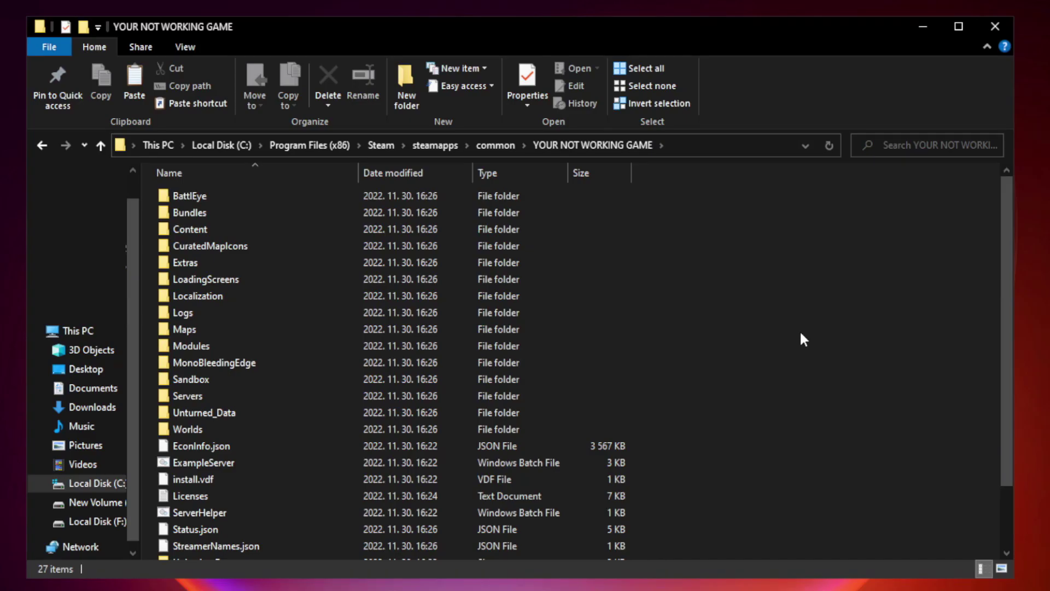
left_click_drag(1008, 287, 1009, 376)
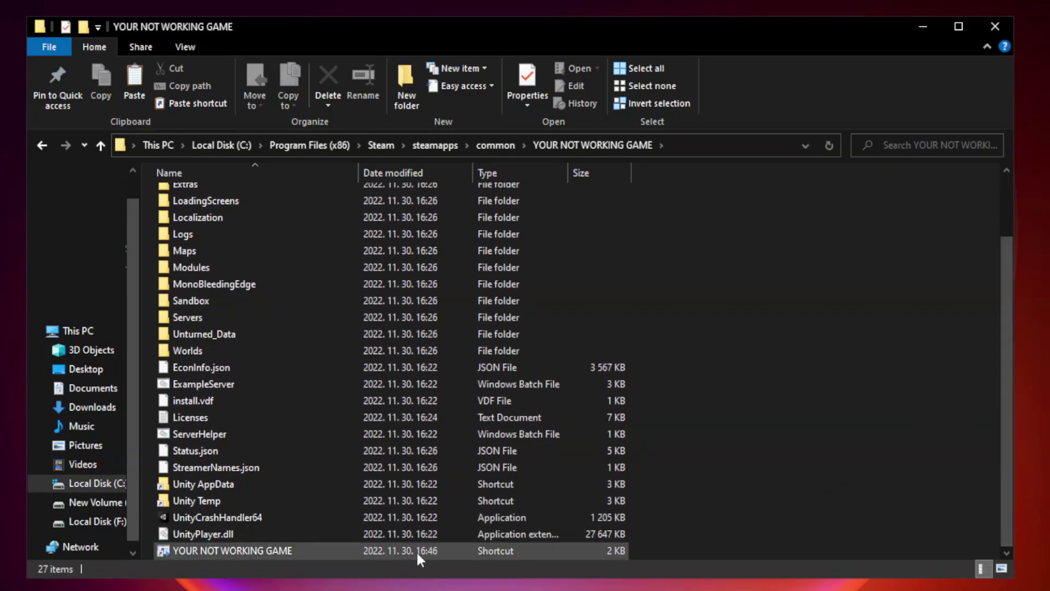
left_click(363, 553)
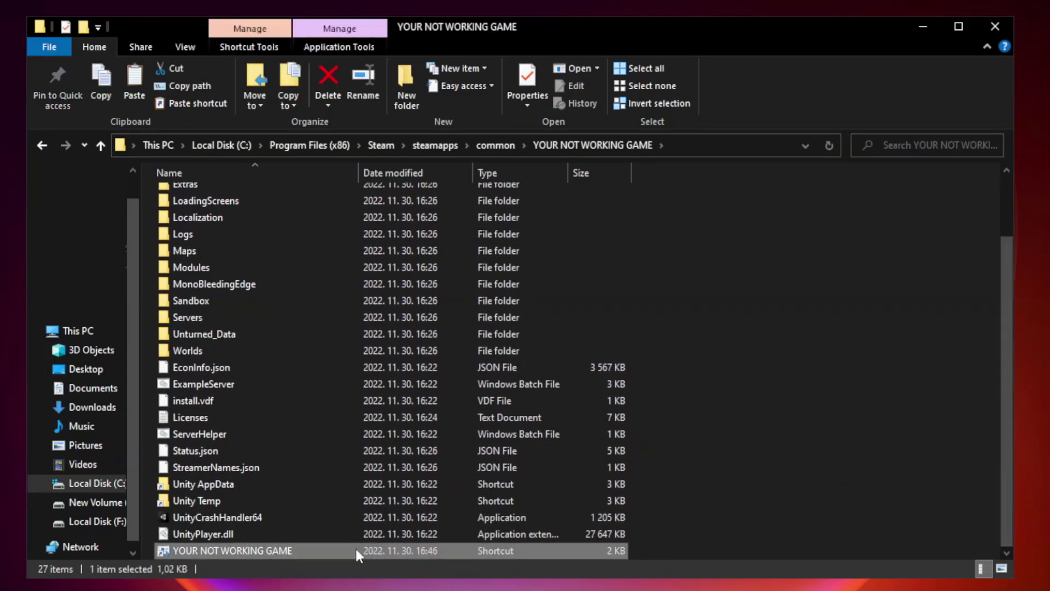
right_click(357, 552)
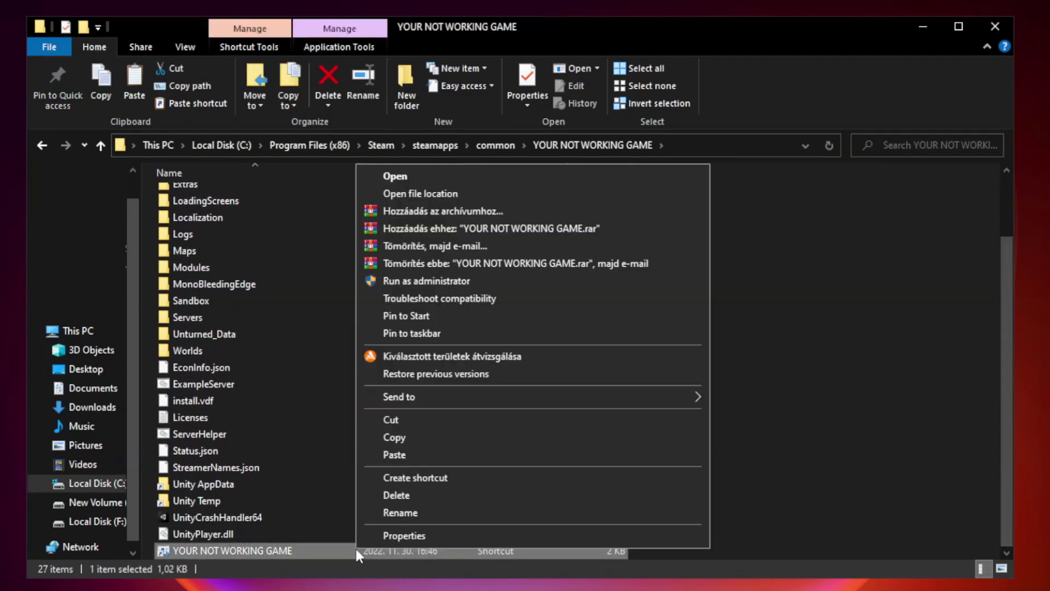
left_click(529, 536)
left_click_drag(523, 290, 521, 119)
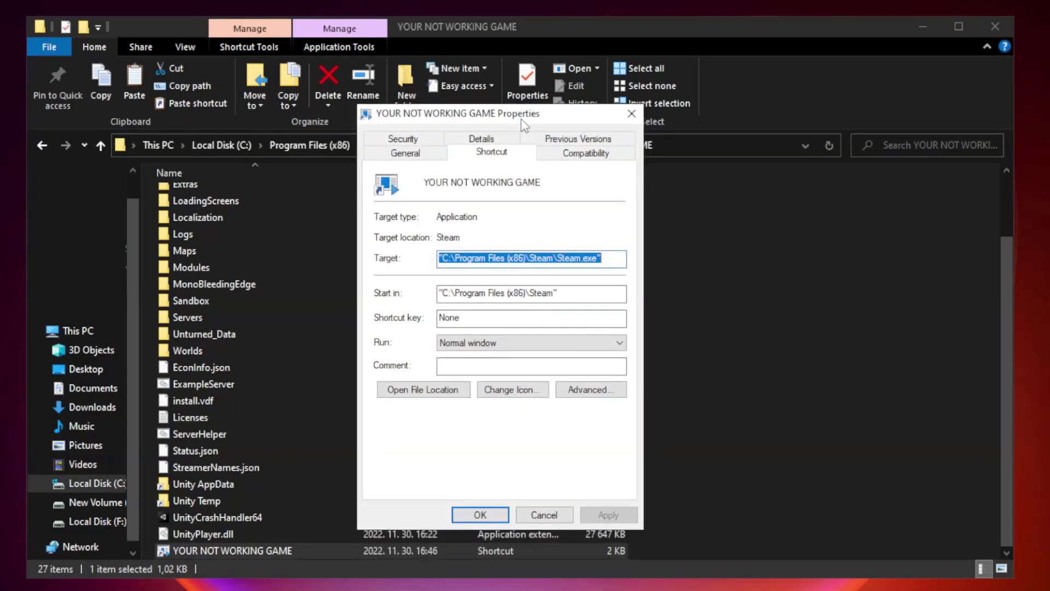
- Set the shortcut to Windows 8 compatibility, run as administrator, and disable fullscreen optimizations
left_click(581, 156)
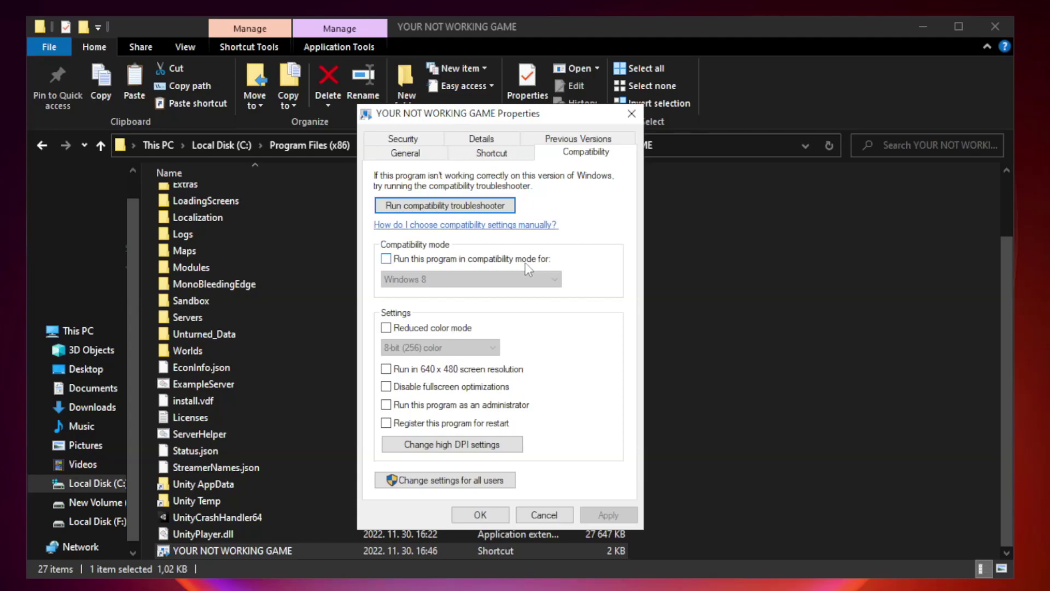
left_click(418, 263)
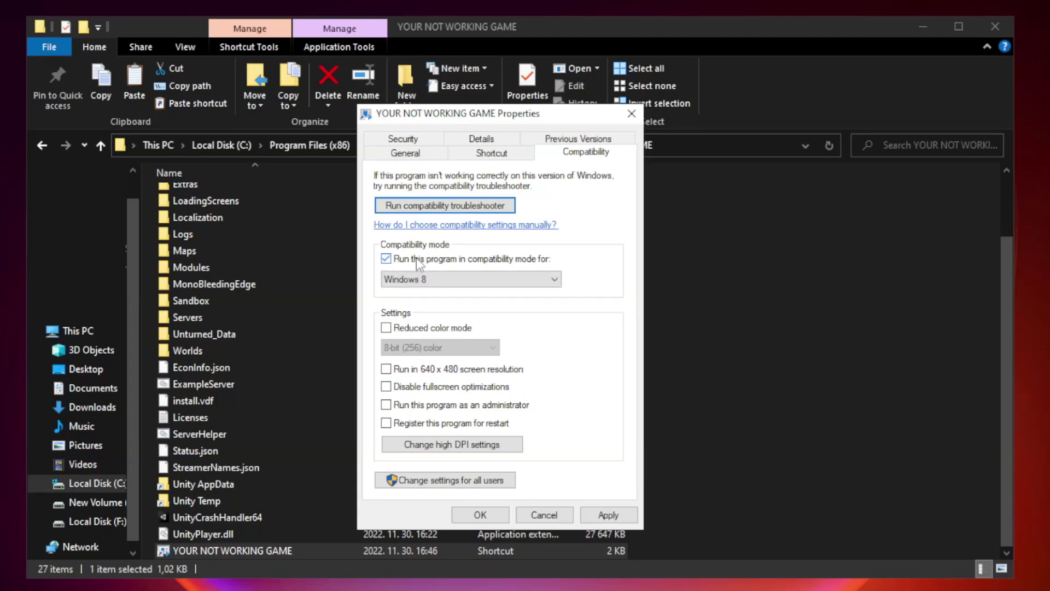
left_click(448, 278)
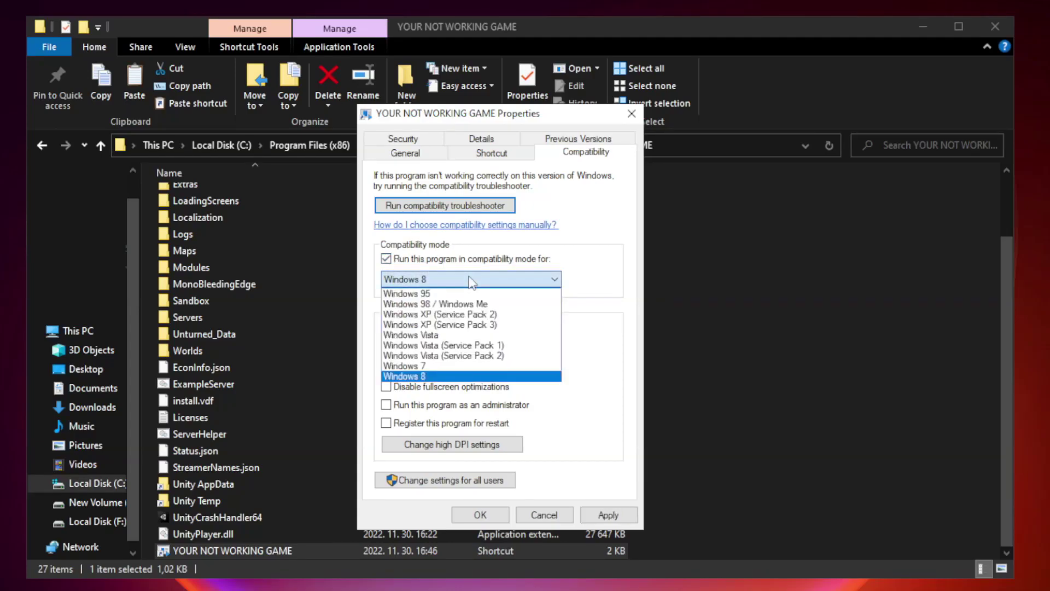
left_click(444, 376)
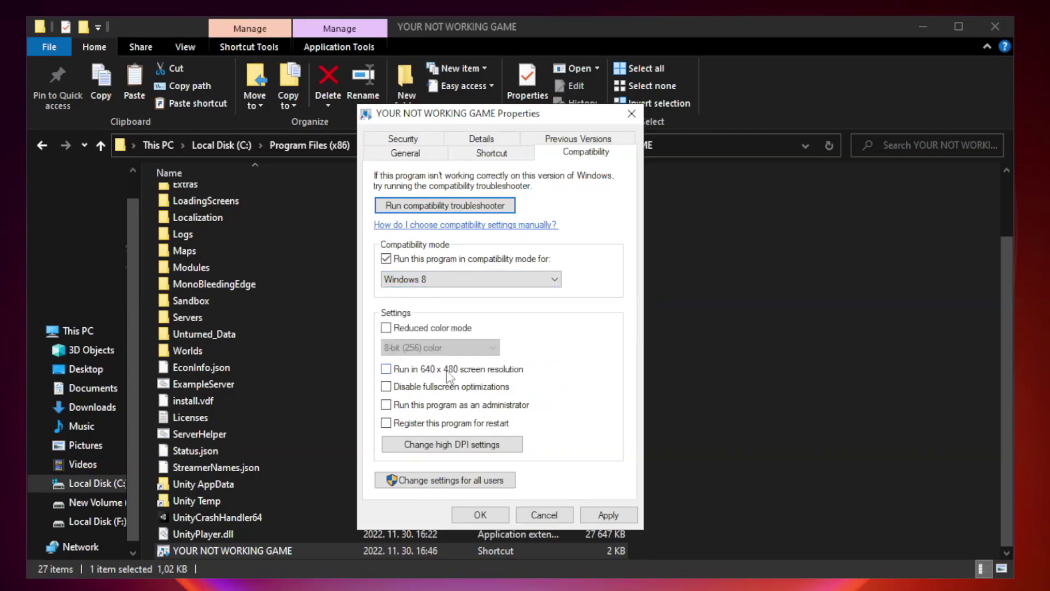
left_click(412, 389)
left_click(604, 517)
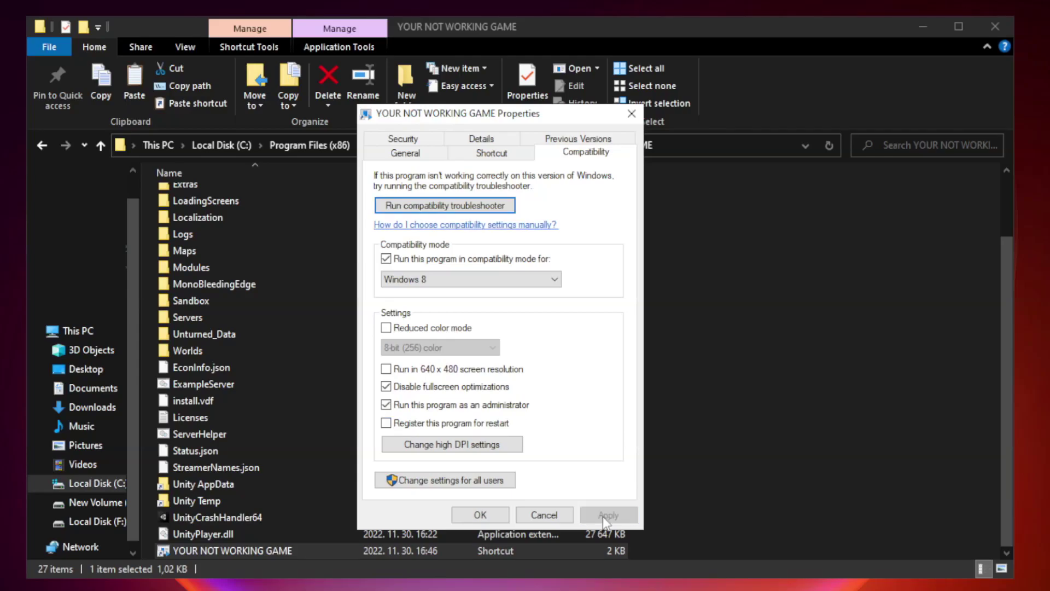
left_click(479, 515)
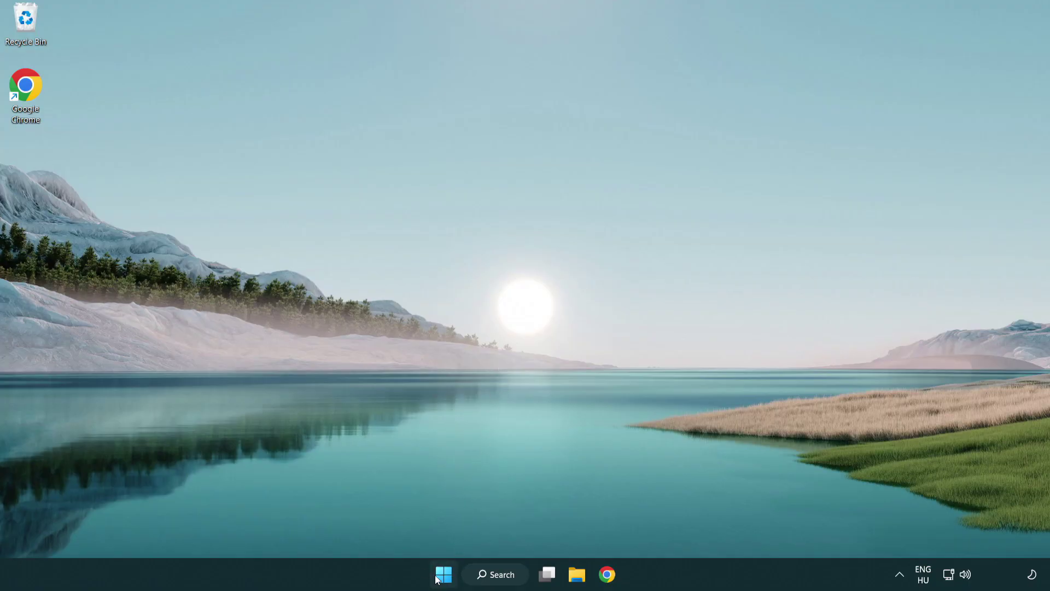
- Launch Task Manager from the Start button's Win+X menu
right_click(444, 575)
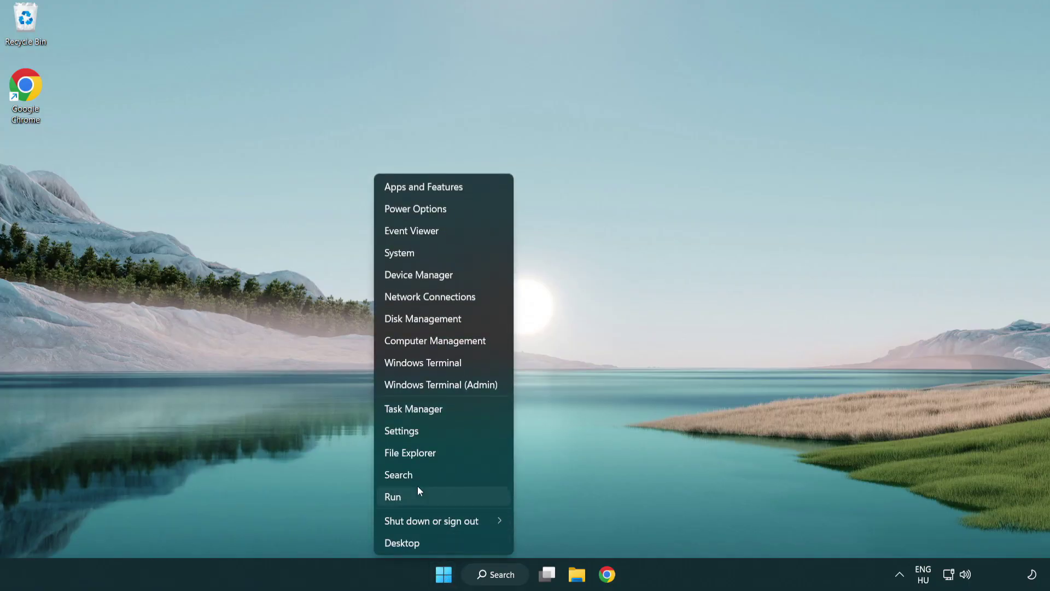
left_click(464, 411)
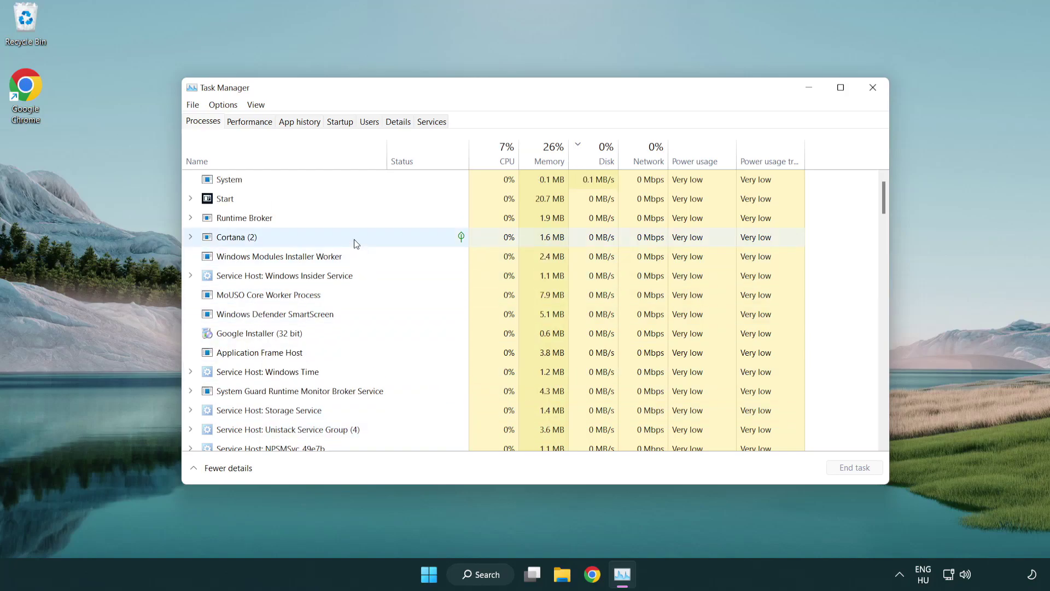
- Disable Terminal, Phone Link, Cortana and Windows Security notification at startup, then close Task Manager
left_click(344, 122)
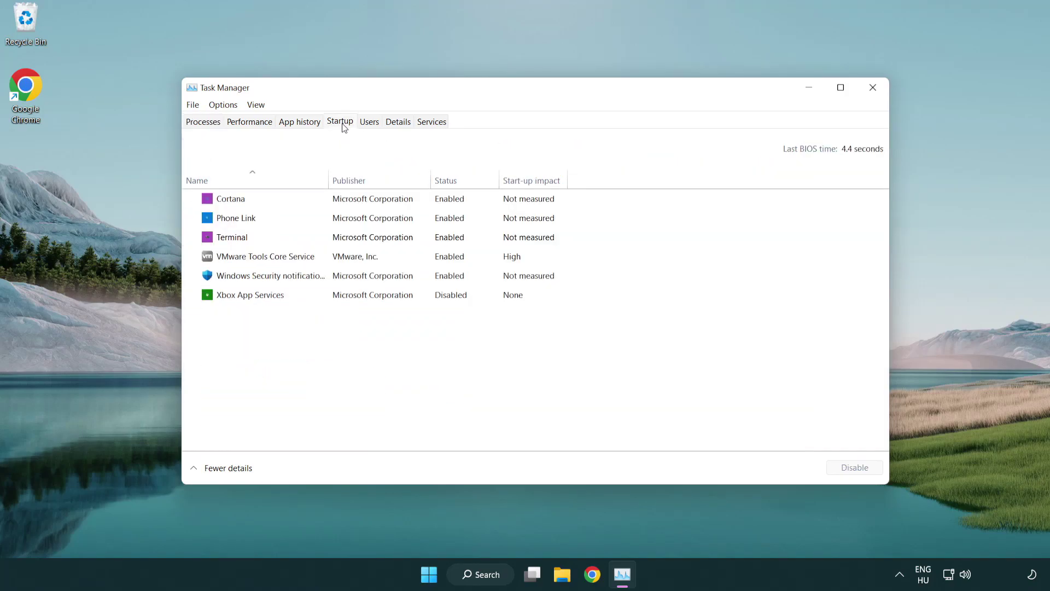
left_click(344, 239)
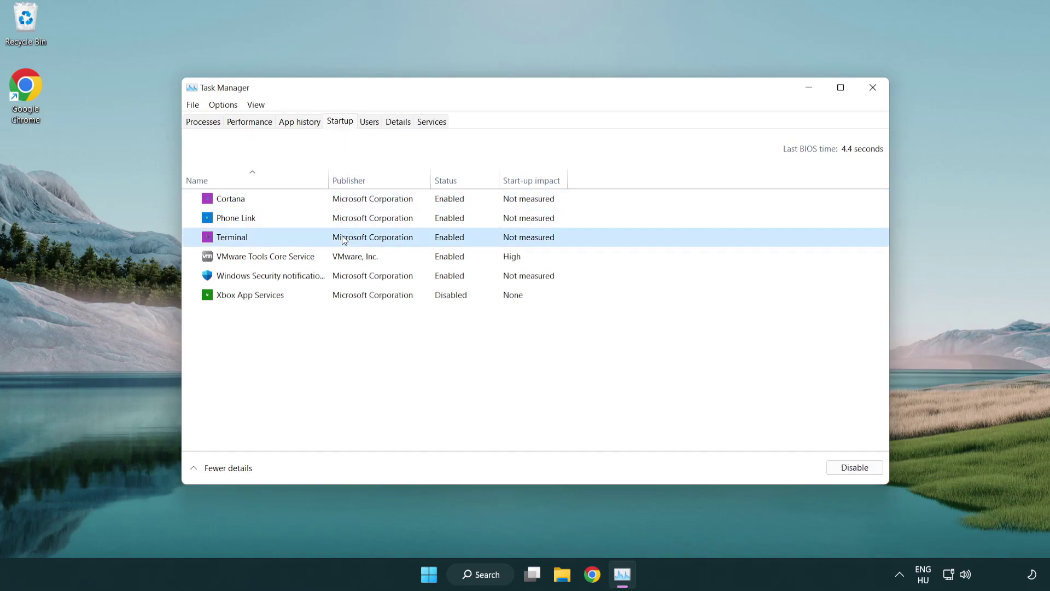
left_click(837, 467)
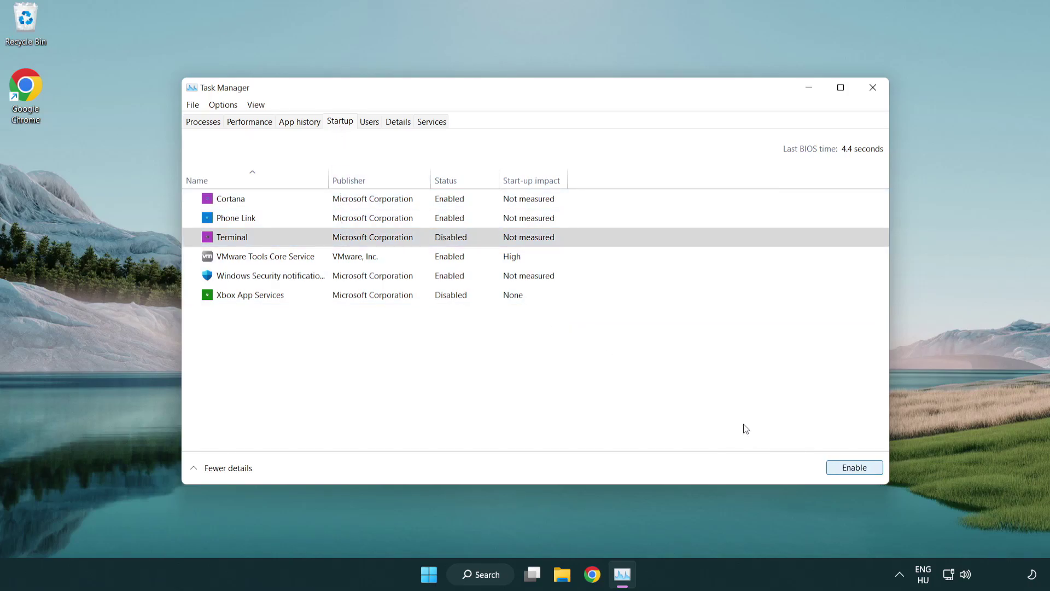
left_click(438, 221)
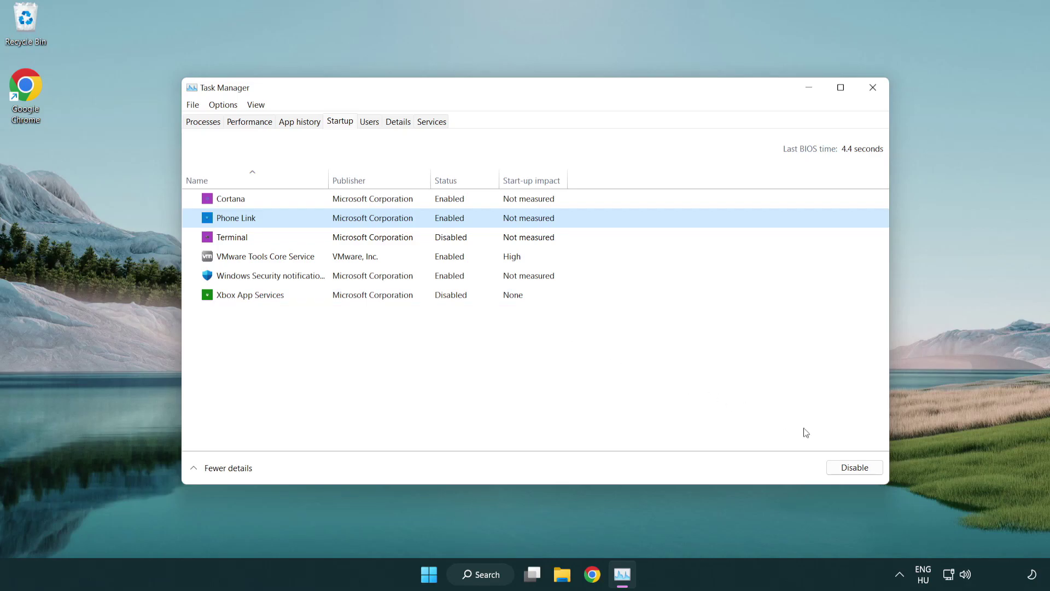
left_click(853, 470)
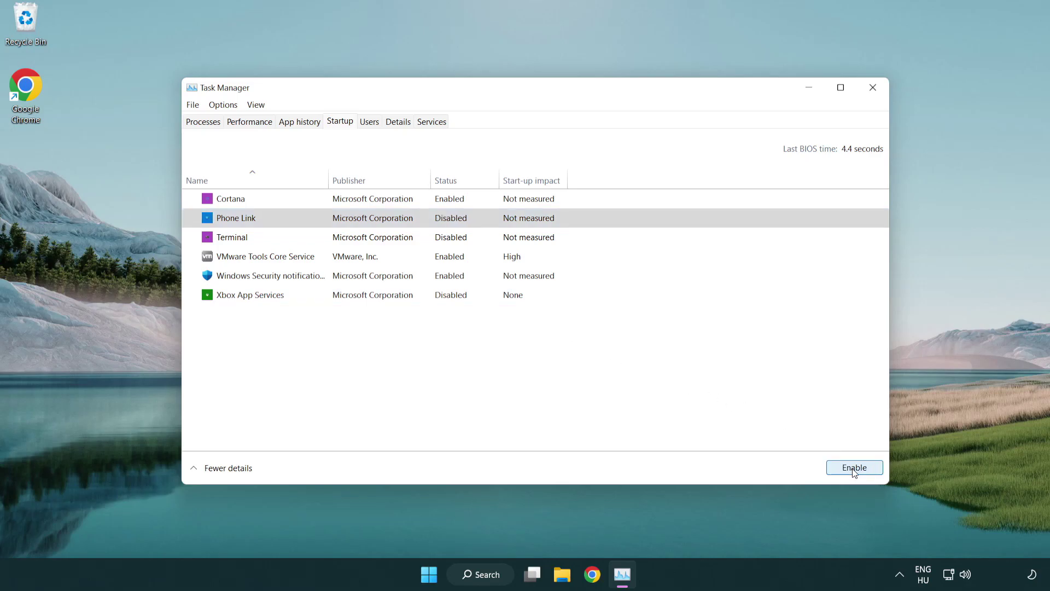
left_click(375, 205)
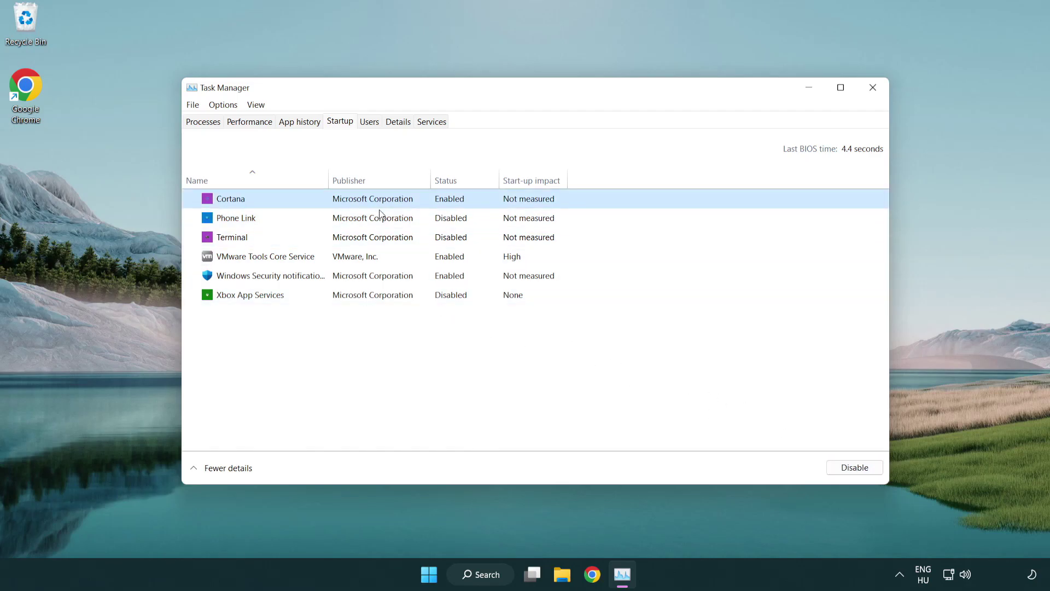
left_click(835, 467)
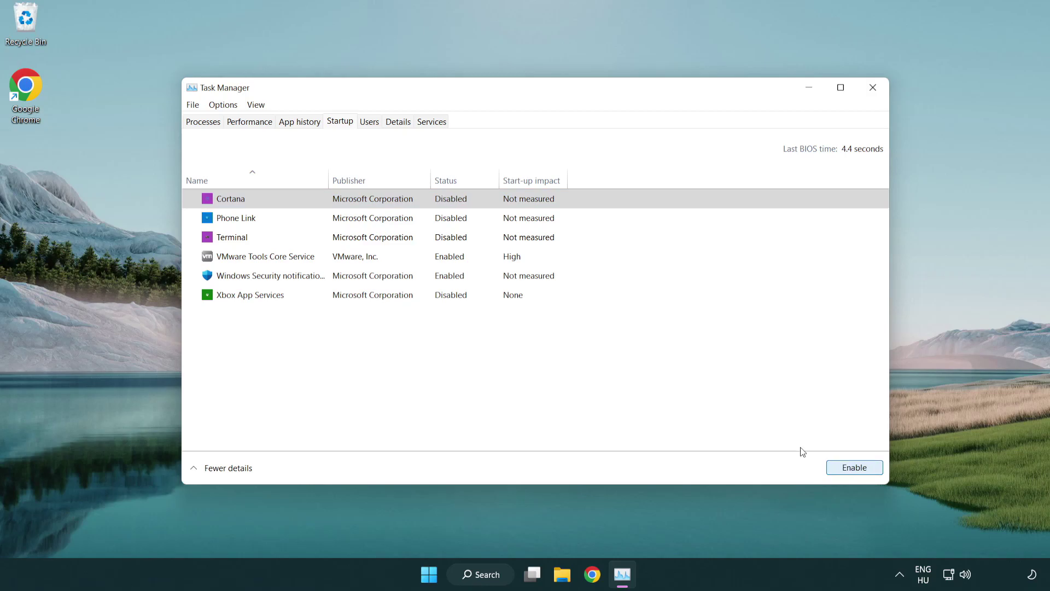
left_click(500, 282)
left_click(829, 466)
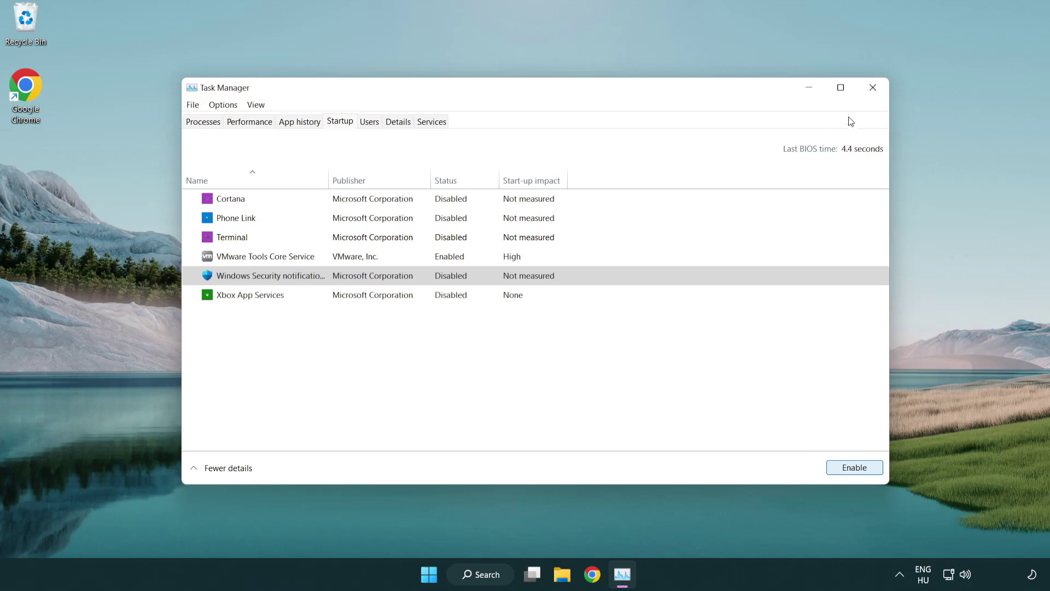
left_click(875, 94)
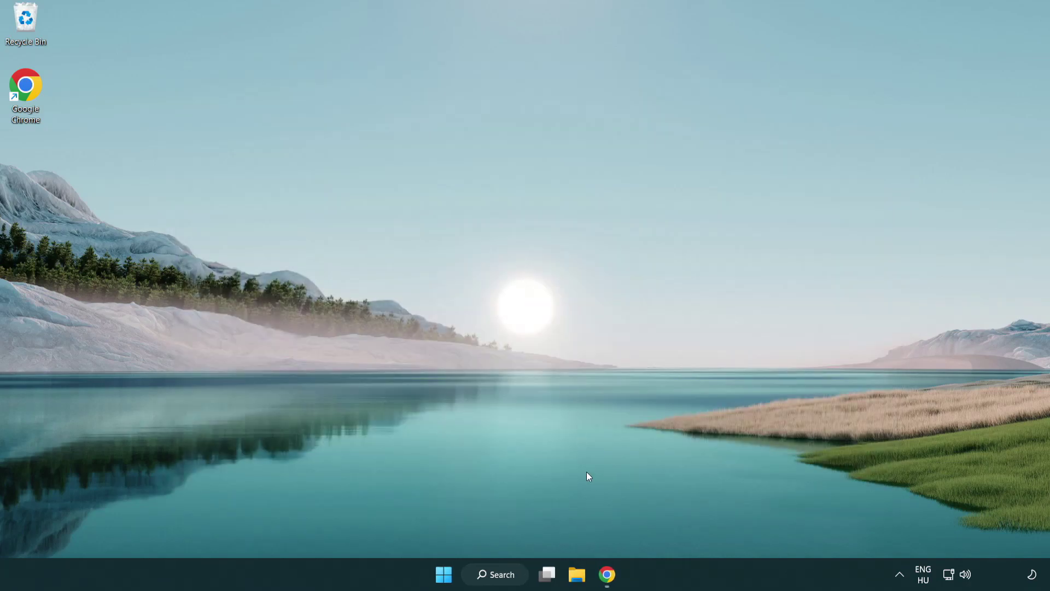
- Download the DirectX End-User Runtime Web Installer from the Download Center page
left_click(607, 575)
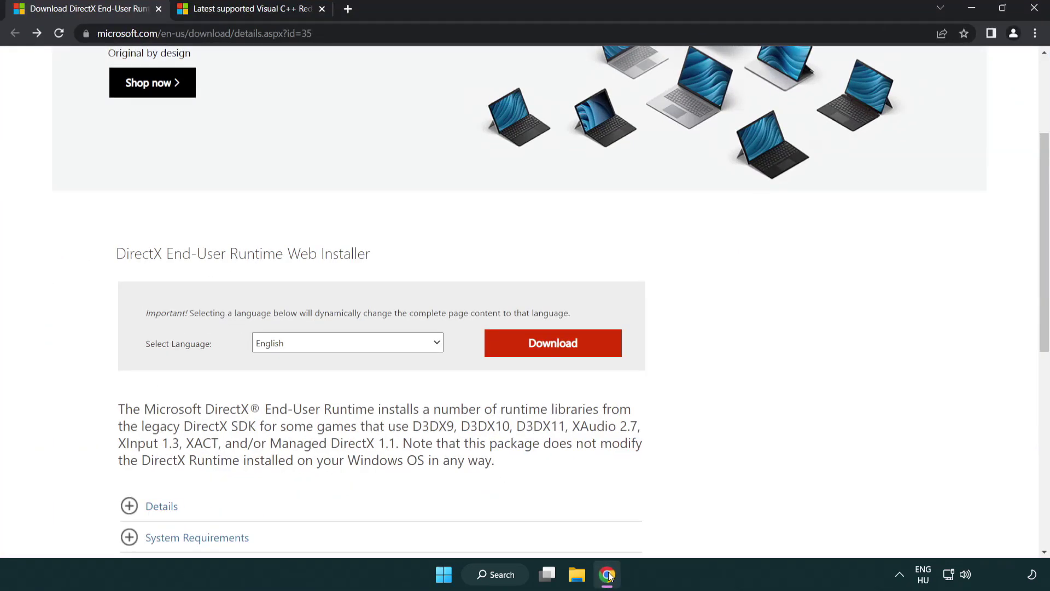
scroll(450, 488, "up", 3)
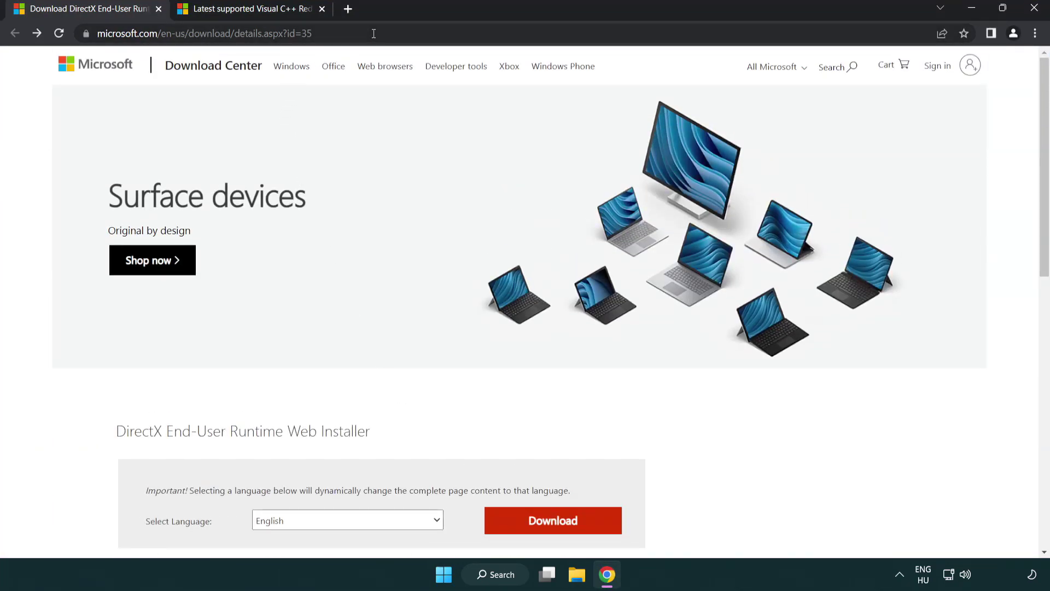
left_click(341, 32)
left_click(1004, 237)
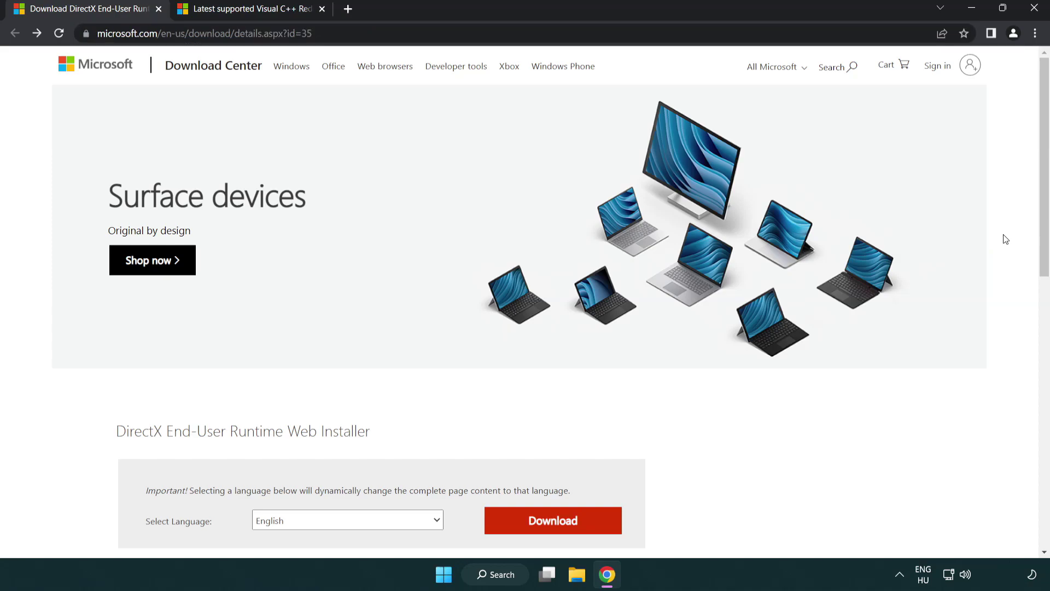
scroll(1032, 238, "down", 3)
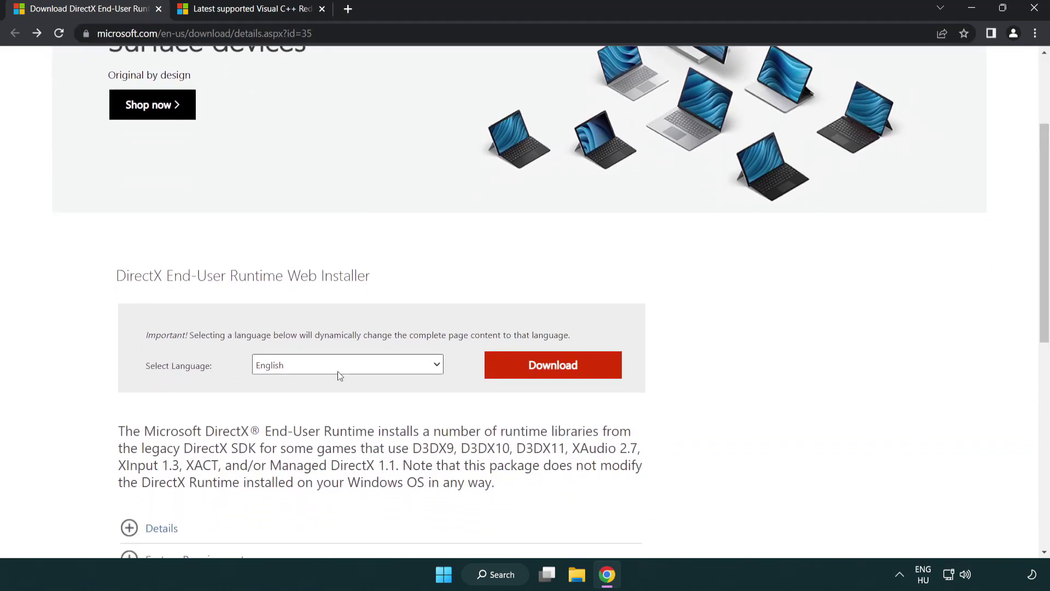
left_click(557, 376)
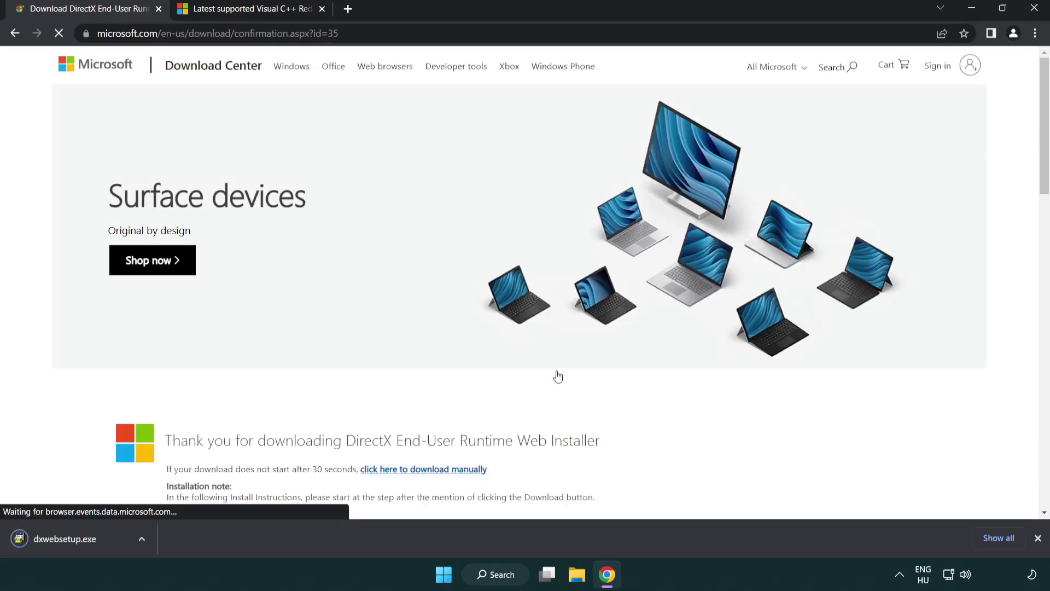
- Run dxwebsetup.exe, accept the license, decline the Bing Bar, and install DirectX
left_click(68, 541)
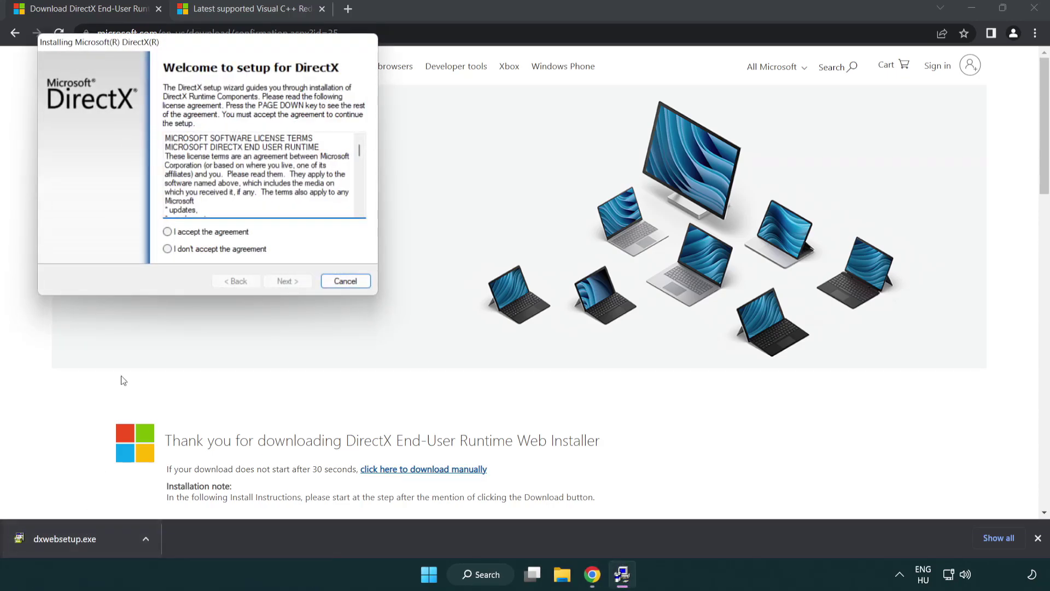
left_click_drag(160, 49, 462, 164)
left_click_drag(663, 267, 659, 321)
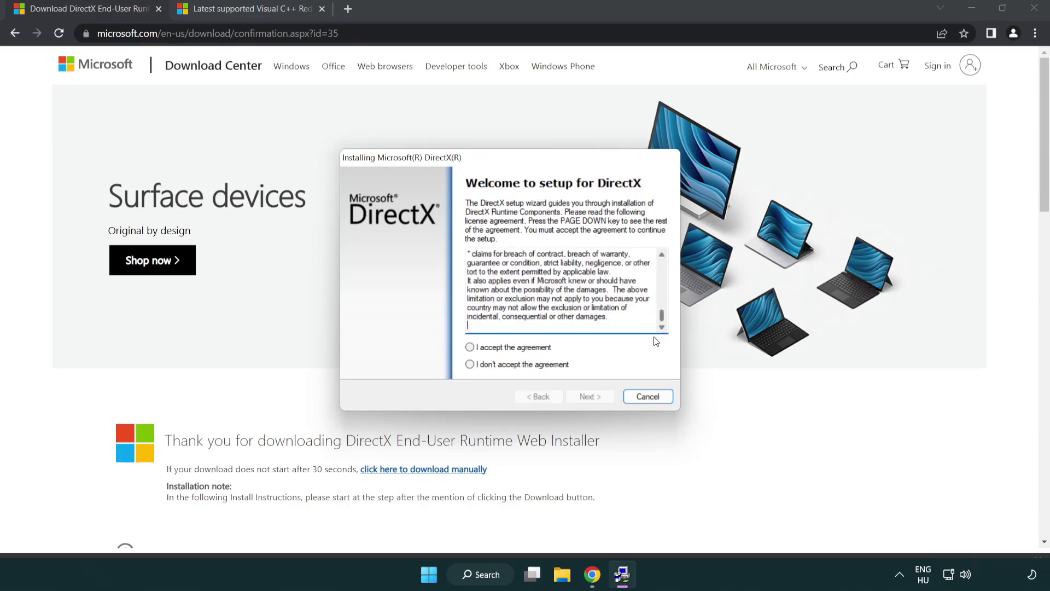
left_click(470, 348)
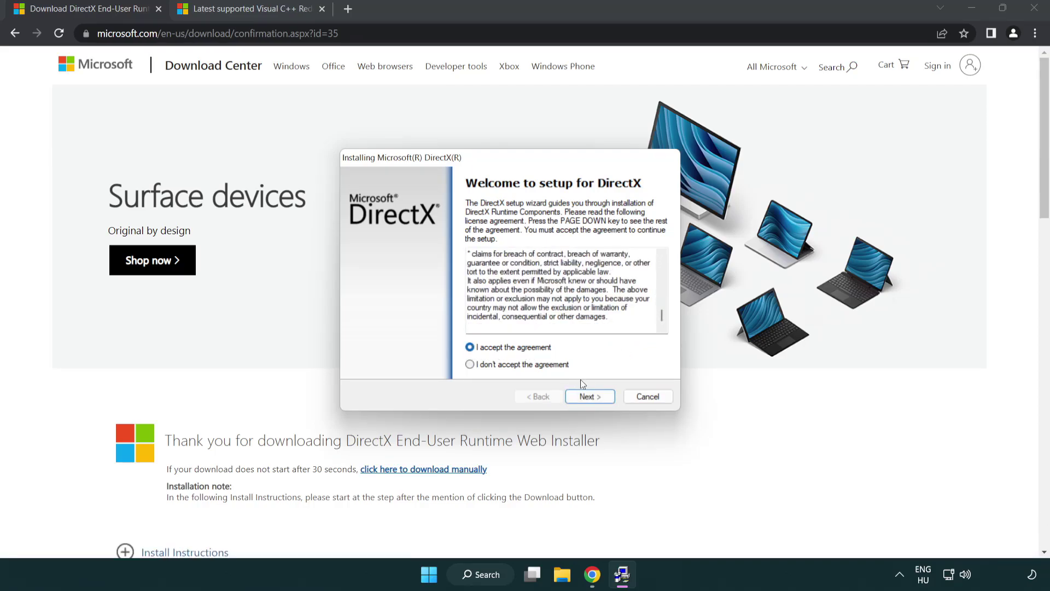
left_click(590, 397)
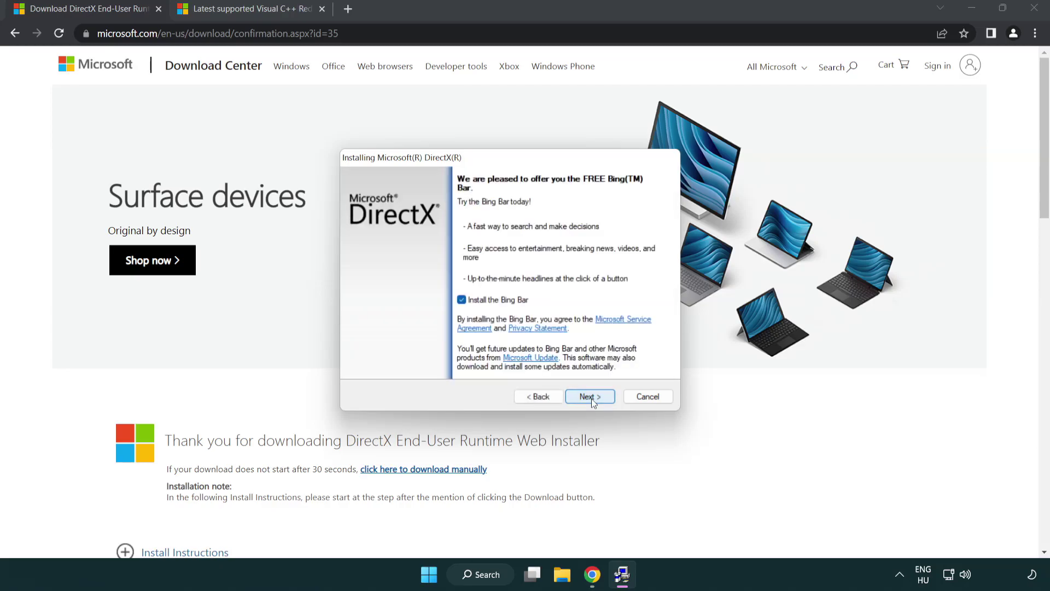
left_click(462, 301)
left_click(593, 395)
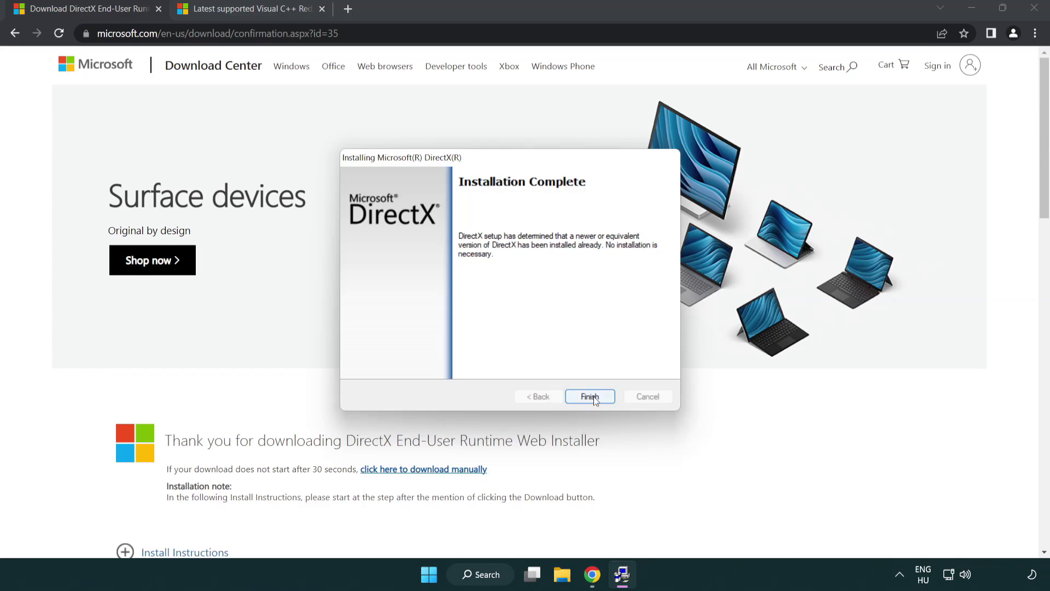
left_click(591, 393)
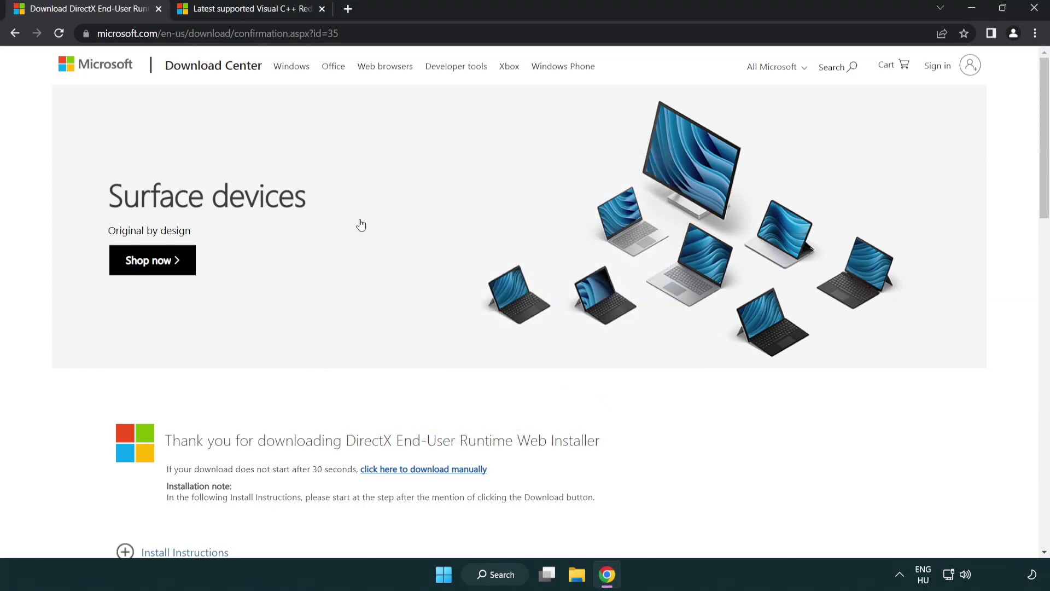
- Close the DirectX tab and download the ARM64, x86 and x64 Visual C++ redistributables
left_click(159, 9)
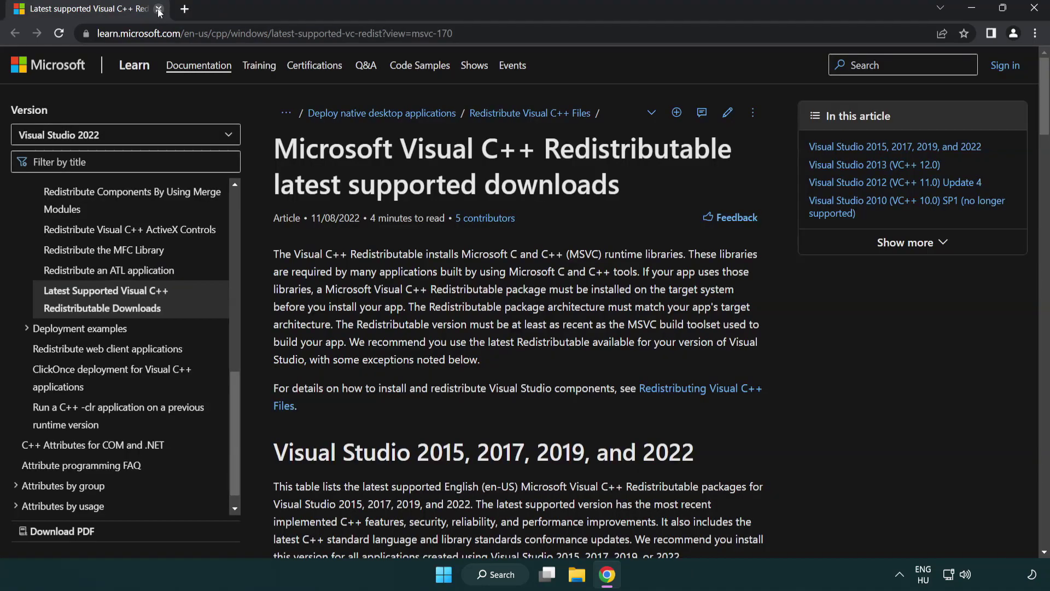
left_click(485, 37)
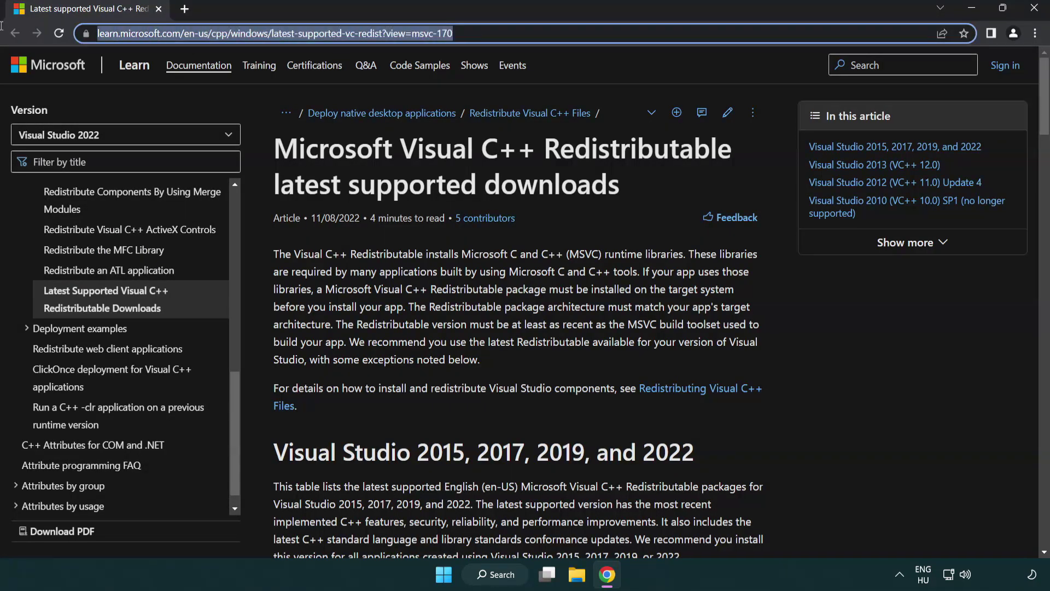
left_click(540, 180)
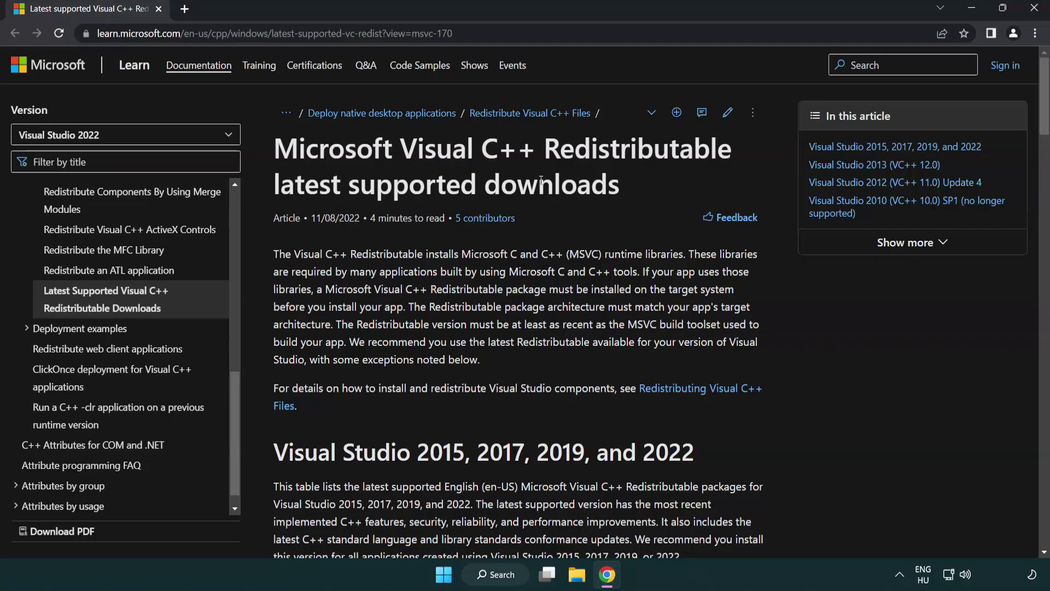
scroll(540, 180, "down", 6)
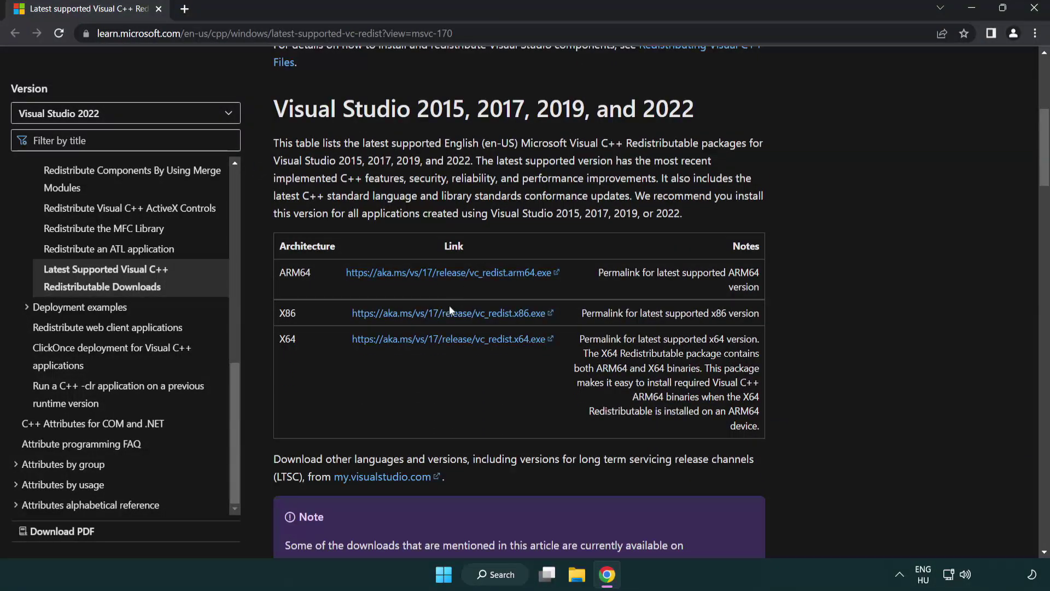
left_click(421, 272)
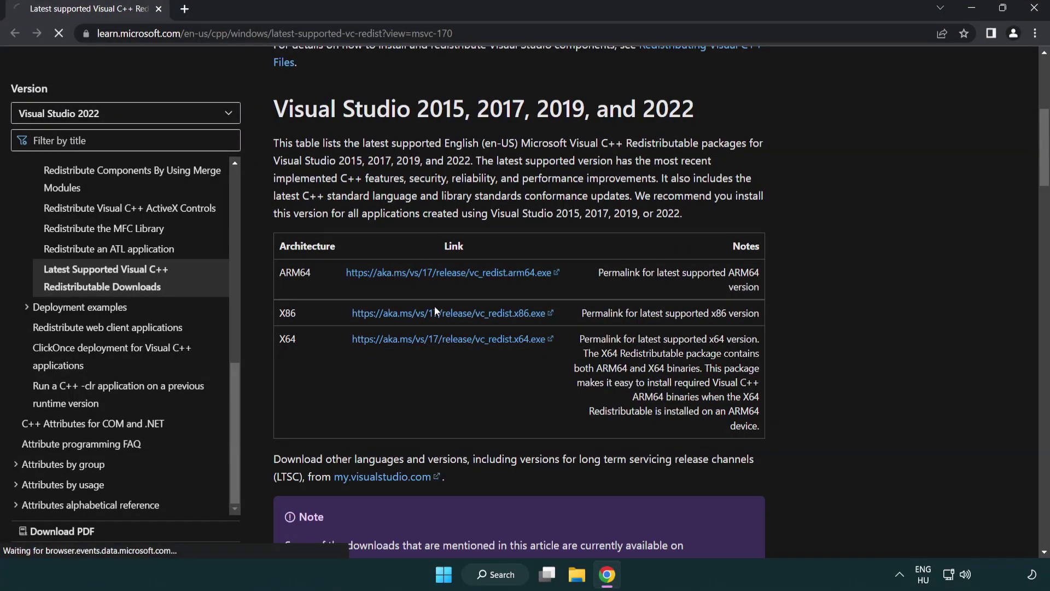
left_click(435, 314)
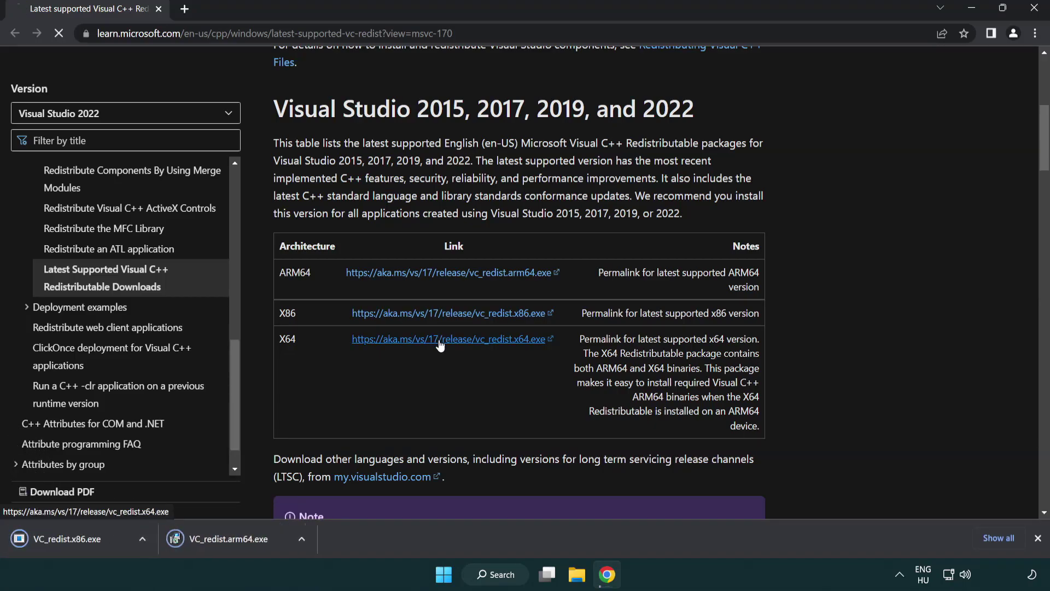
left_click(441, 341)
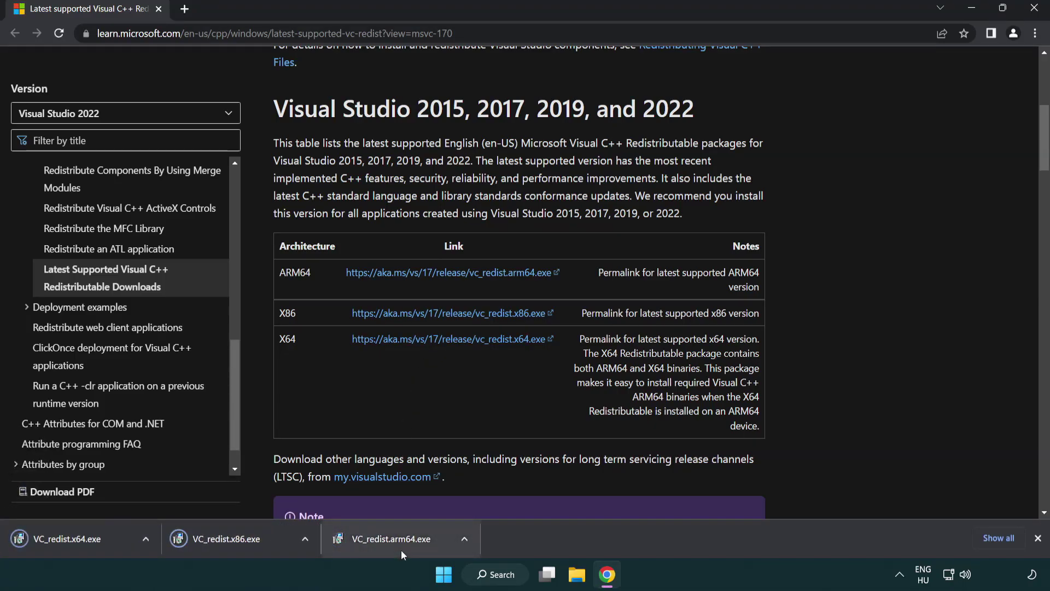
- Try installing the ARM64 redistributable and dismiss the failed setup
left_click(401, 548)
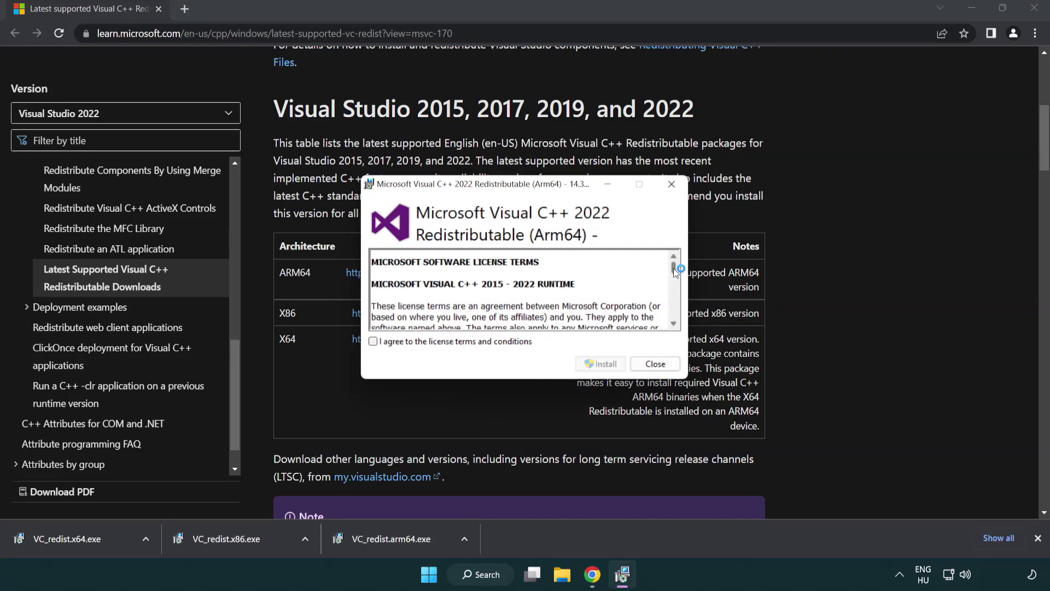
left_click_drag(674, 268, 674, 315)
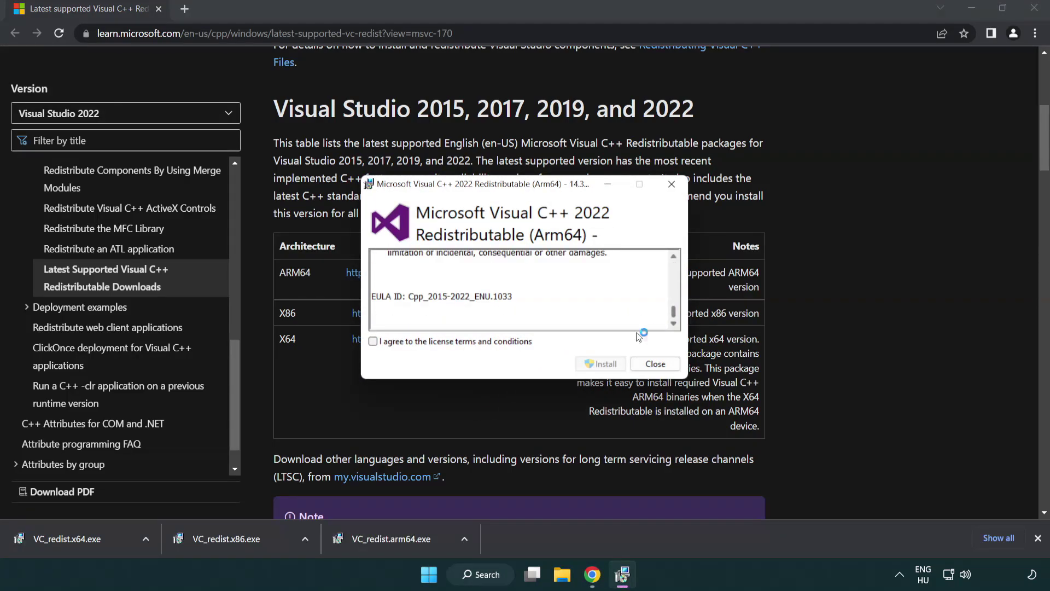
left_click(376, 342)
left_click(586, 363)
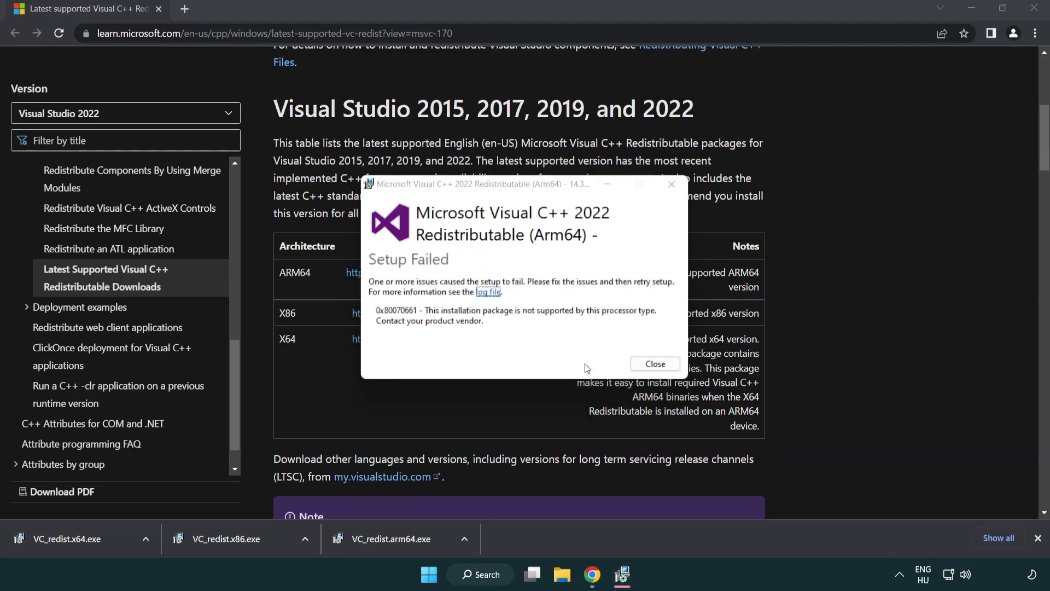
left_click(656, 366)
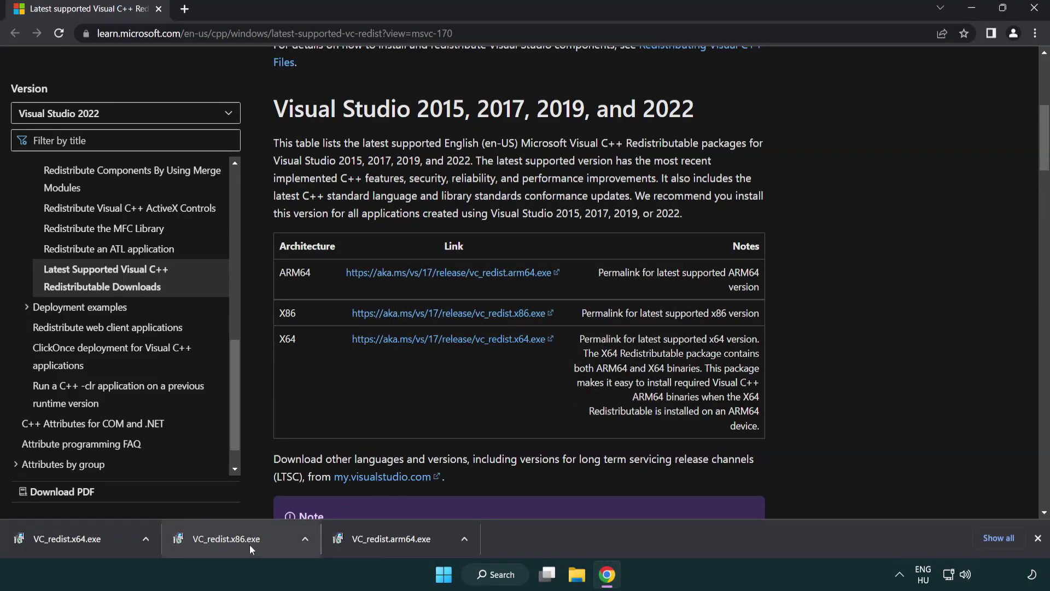
- Install the x86 and x64 Visual C++ redistributables without restarting
left_click(234, 545)
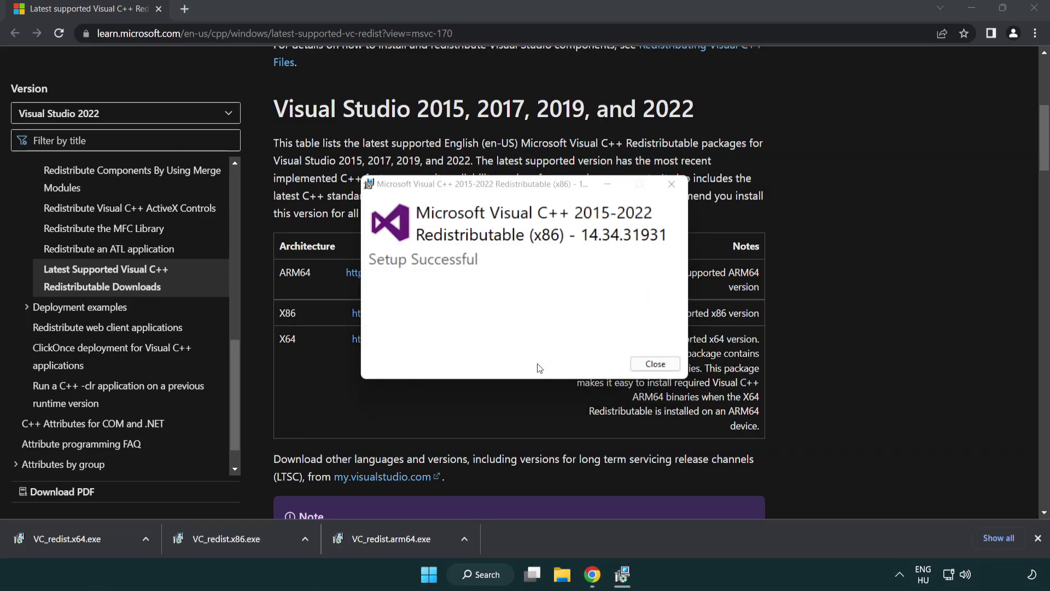
left_click(656, 364)
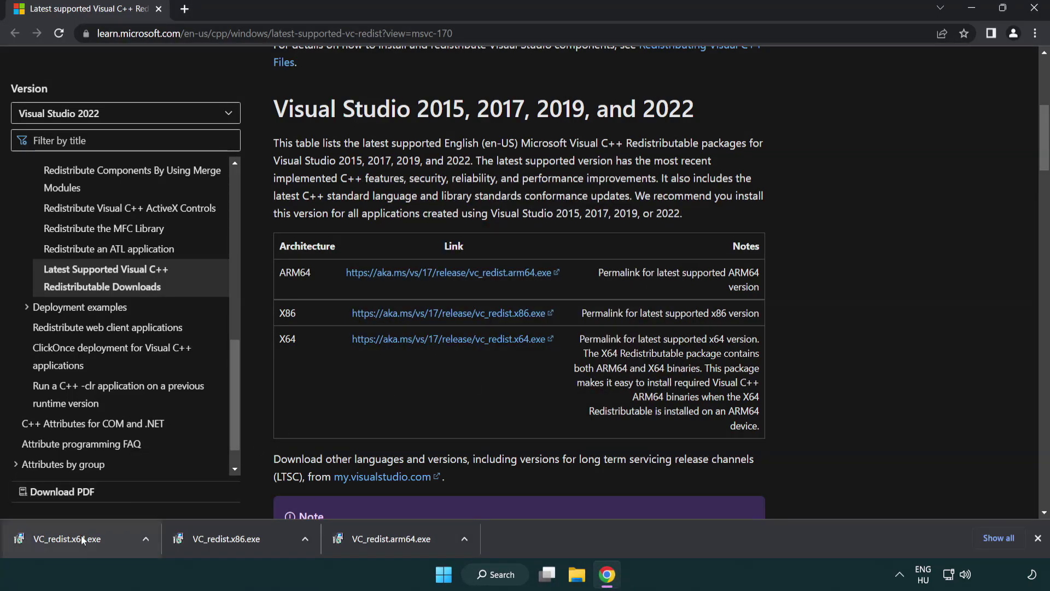
left_click(79, 536)
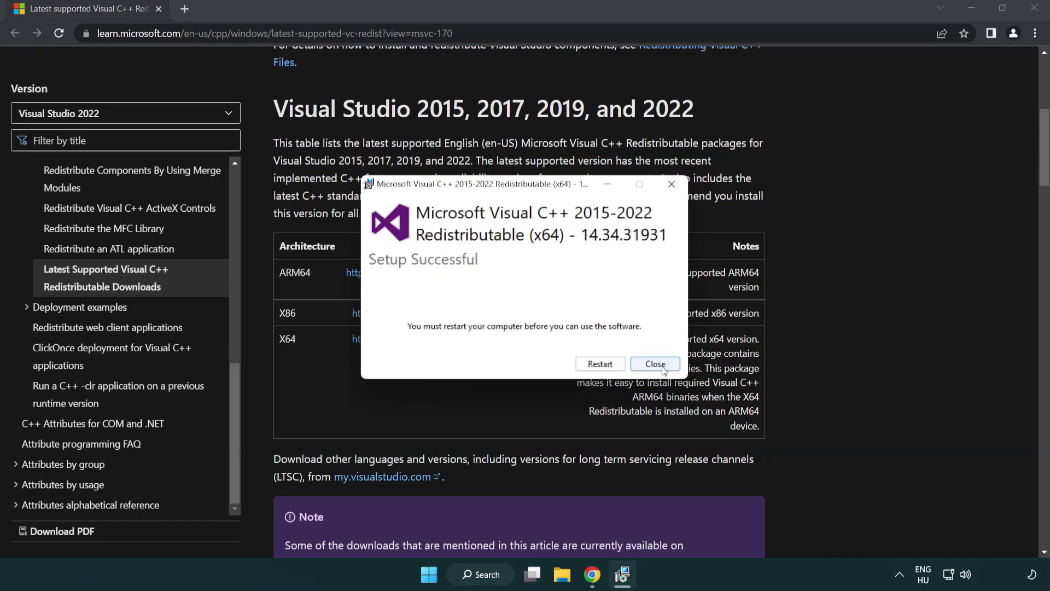
left_click(655, 363)
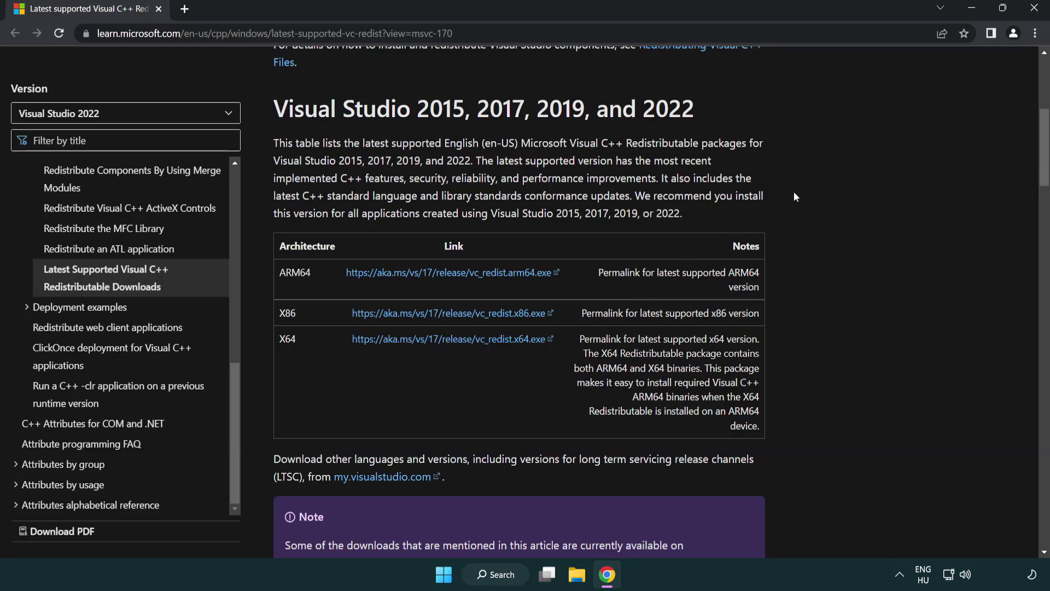
- Close Chrome and launch Command Prompt as administrator via a cmd search
left_click(1033, 8)
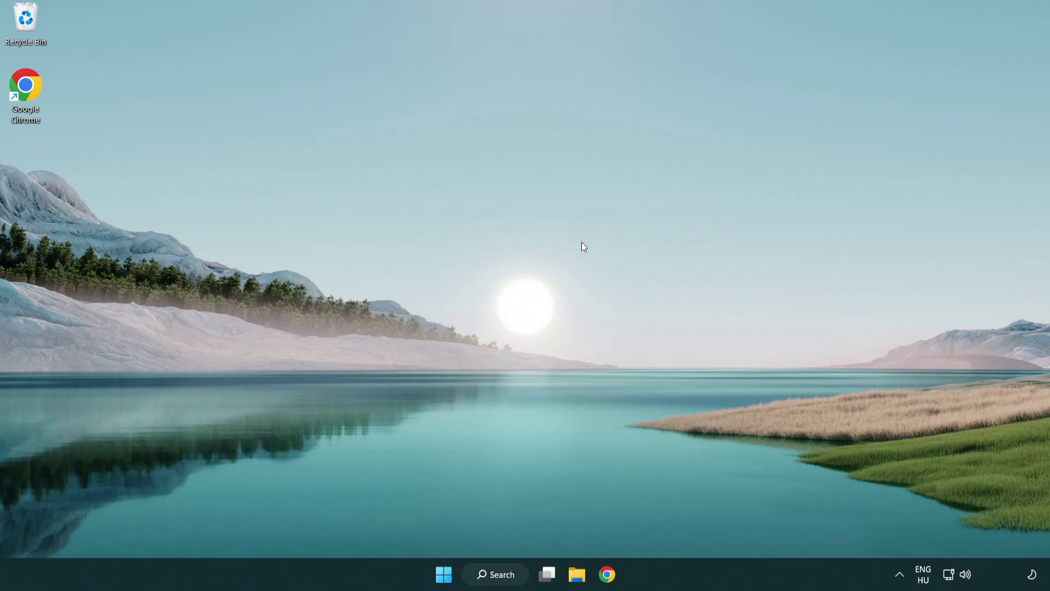
left_click(490, 574)
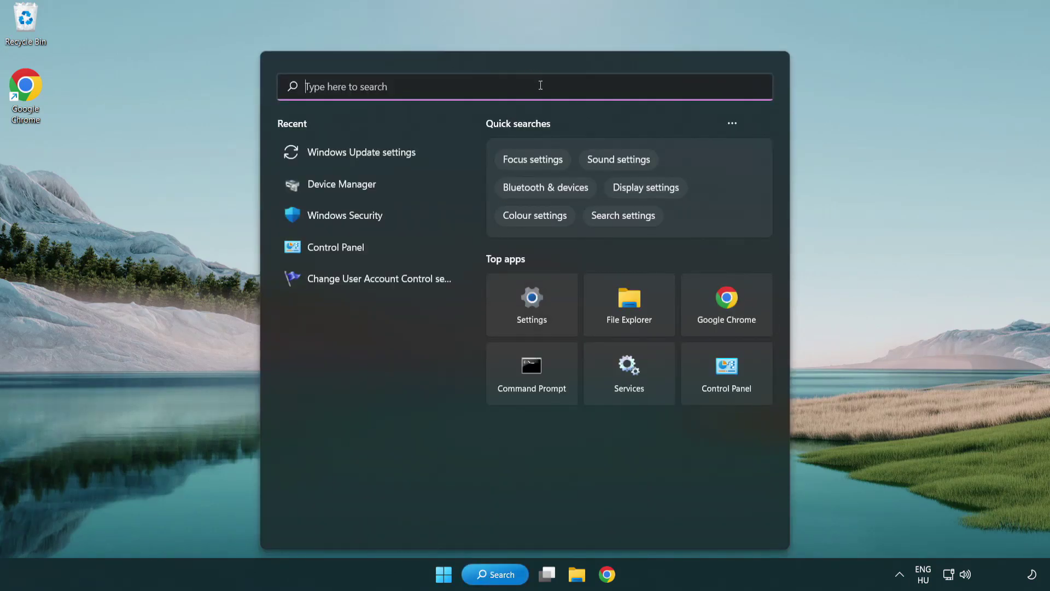
type("cmd")
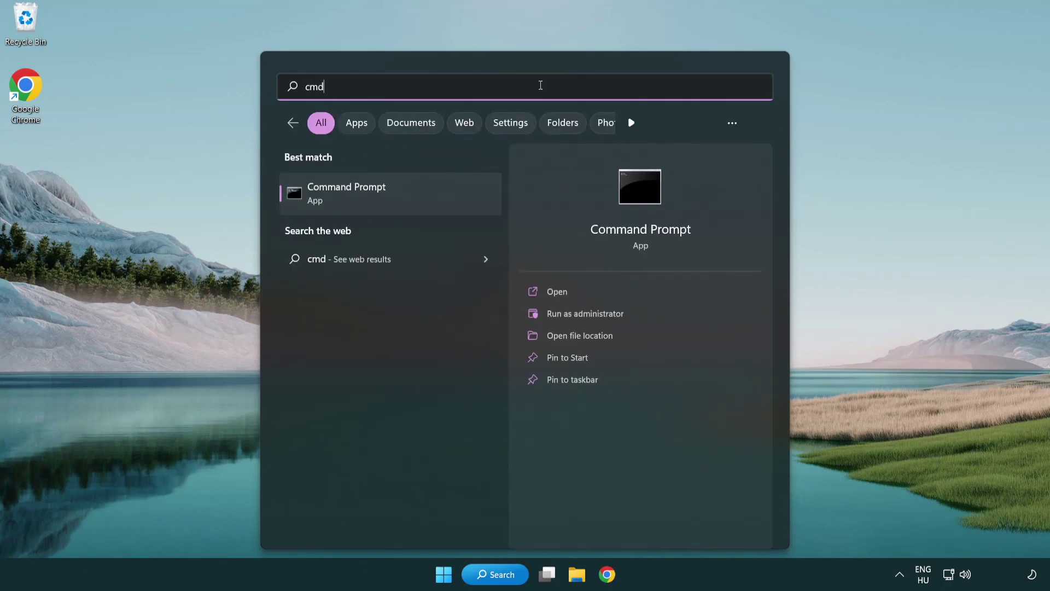
right_click(402, 196)
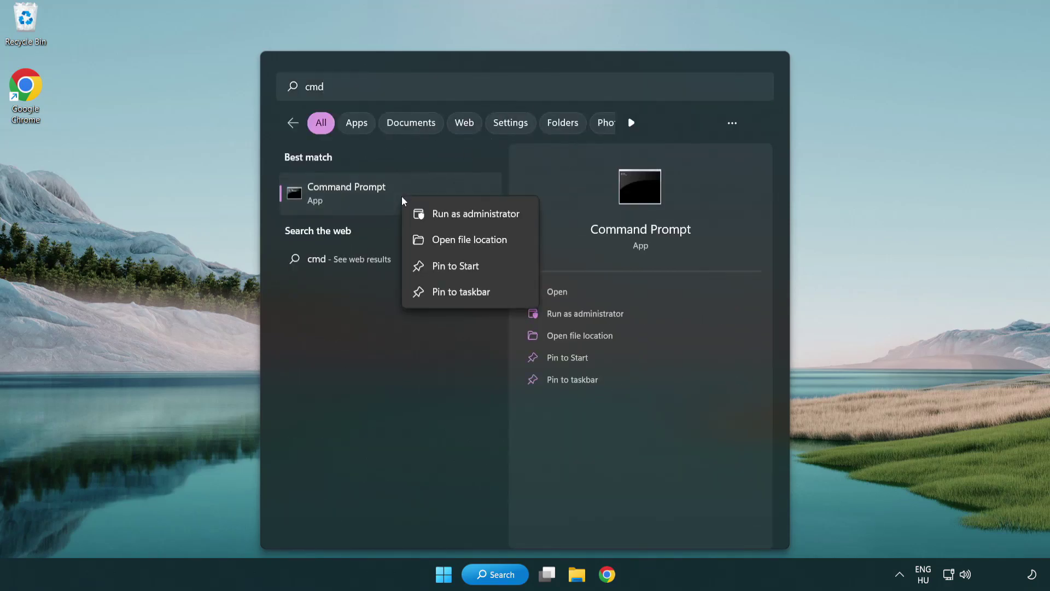
left_click(474, 219)
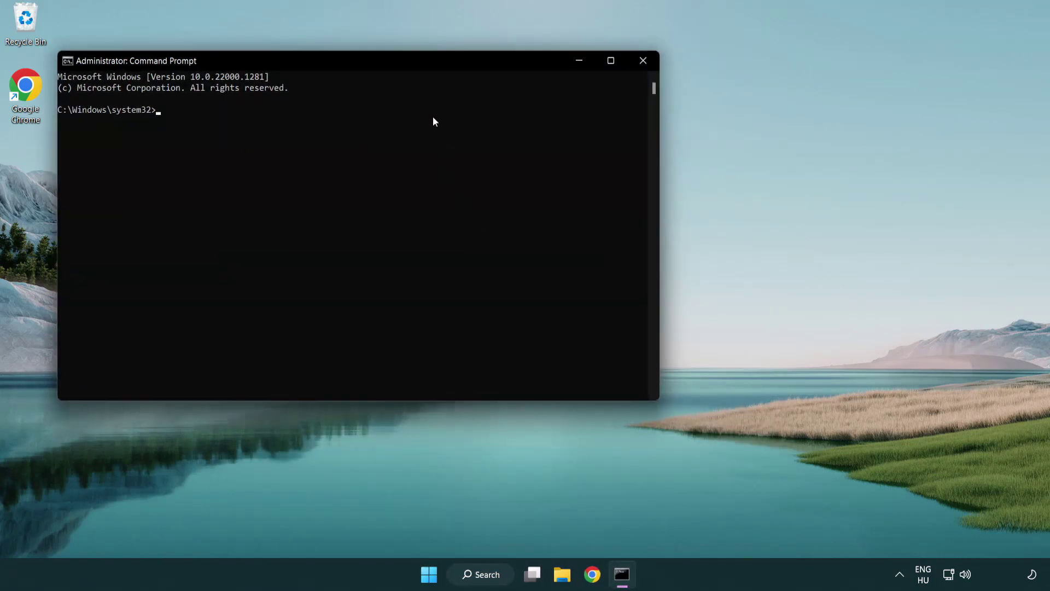
- Run sfc /scannow in the administrator Command Prompt
left_click_drag(374, 61, 529, 106)
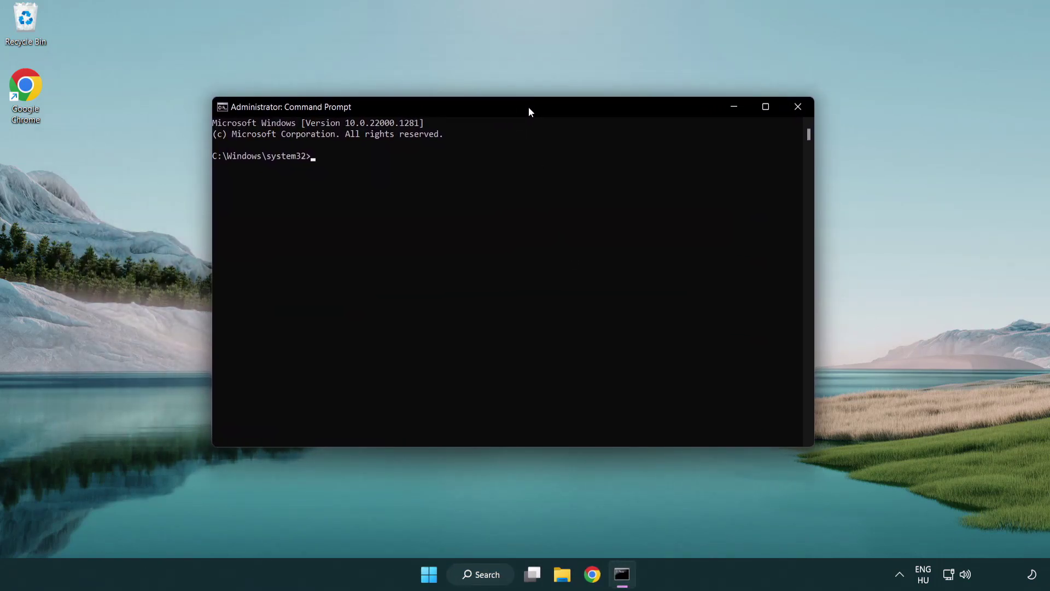
type("sfc /")
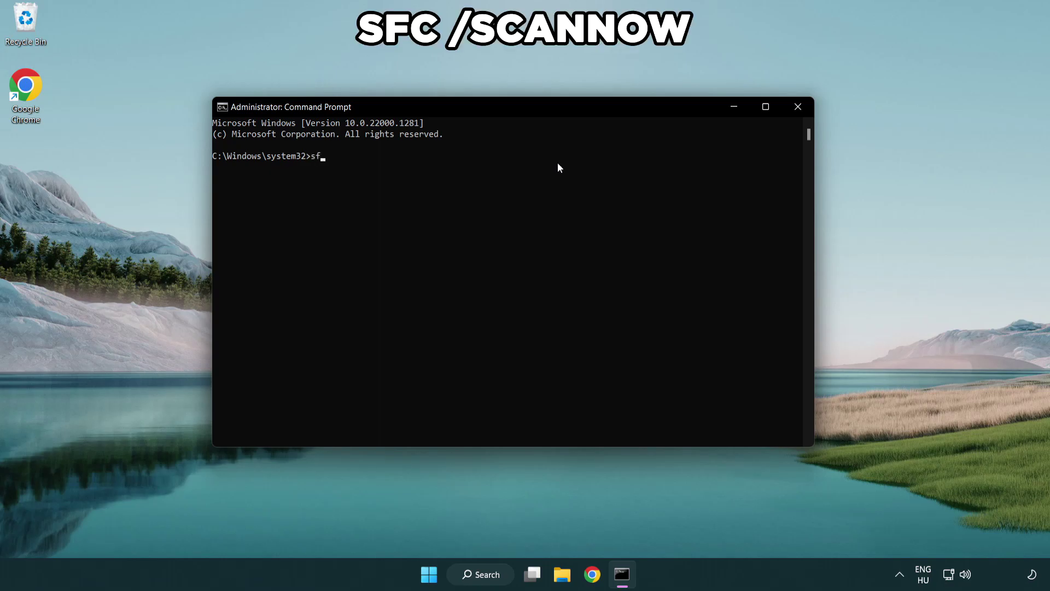
type("scannow")
key("Return")
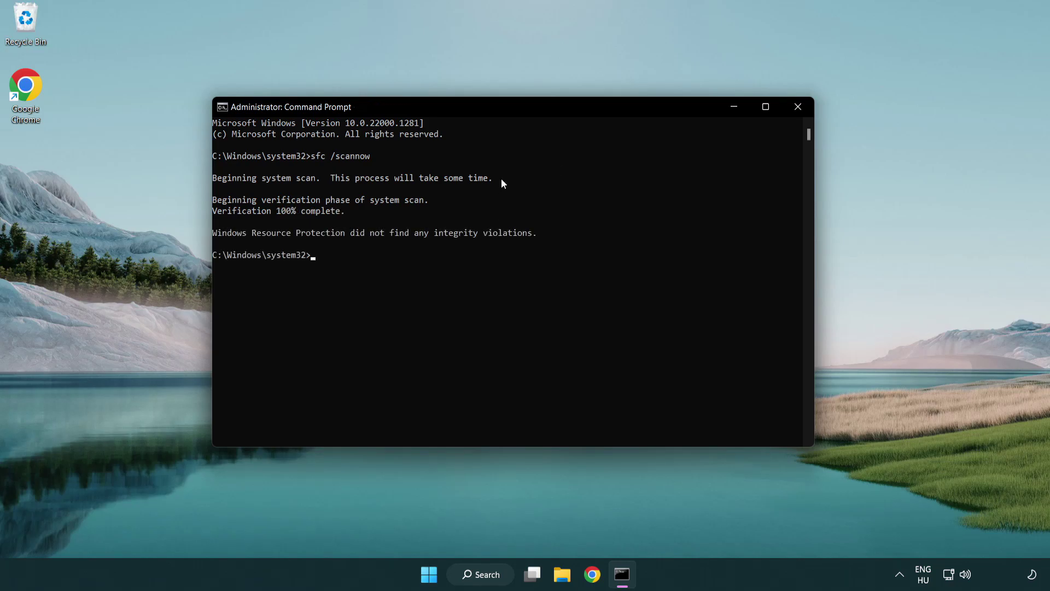
- Close Command Prompt and show the Start menu's Sleep, Shut down and Restart options
left_click(798, 107)
left_click(438, 578)
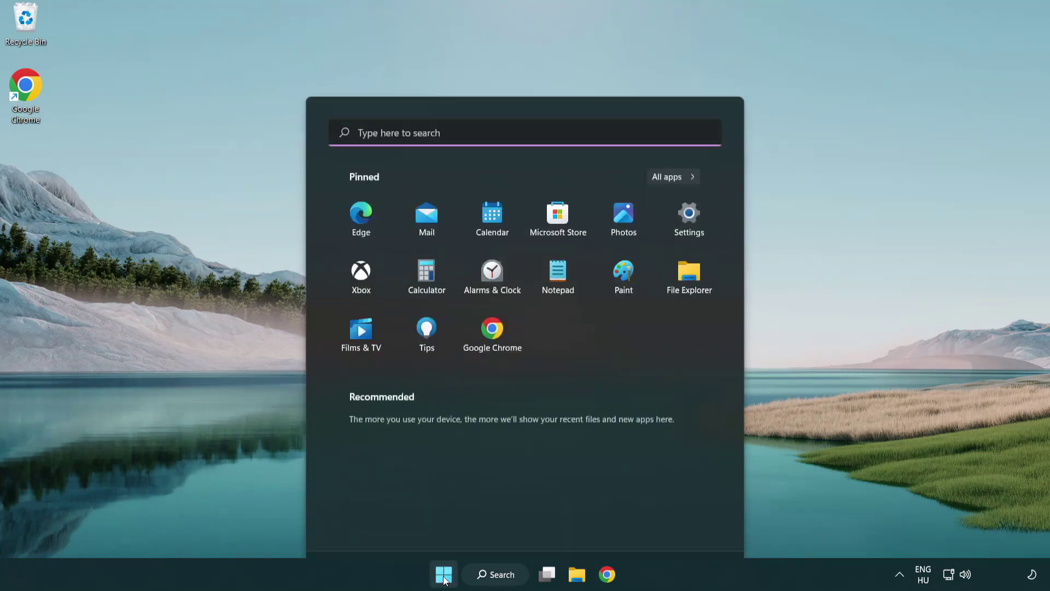
left_click(696, 527)
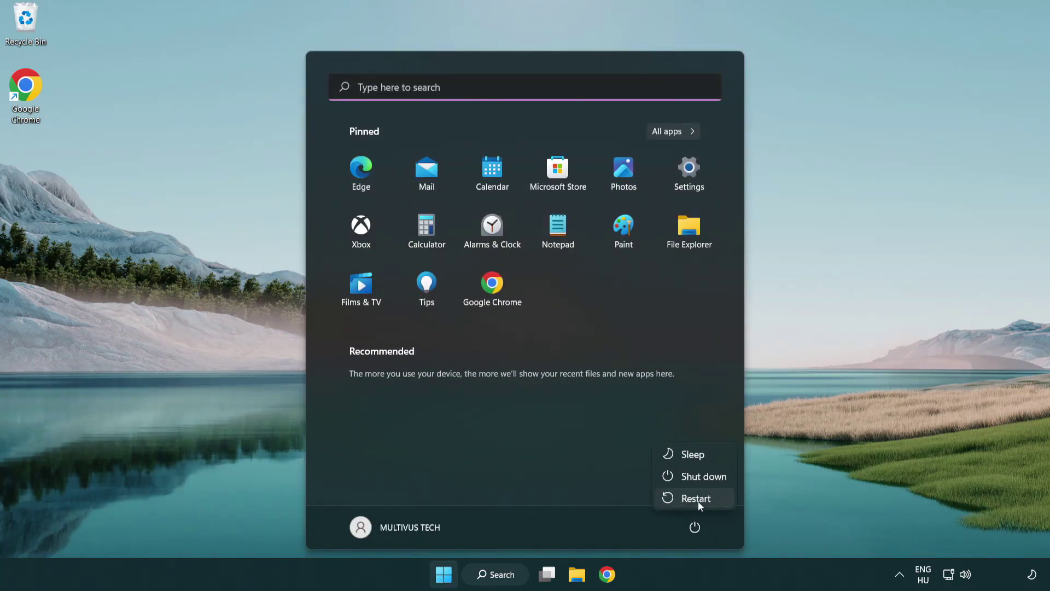